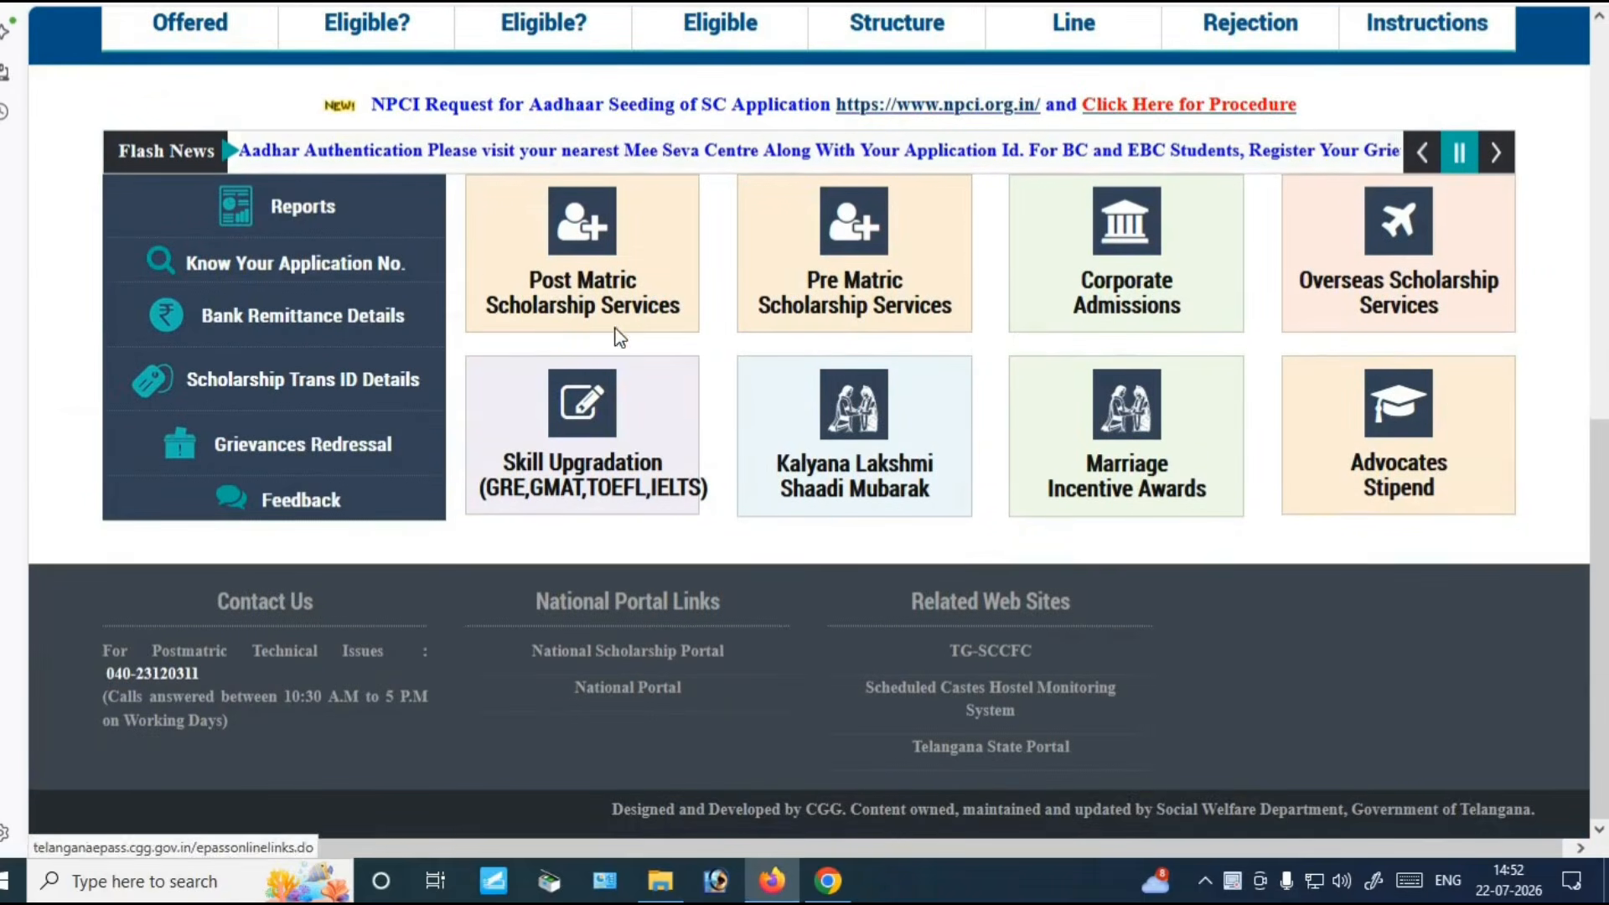
Go to Post Matric Scholarship Services from the ePASS home page
{"action": "left_click", "coordinate": [589, 303]}
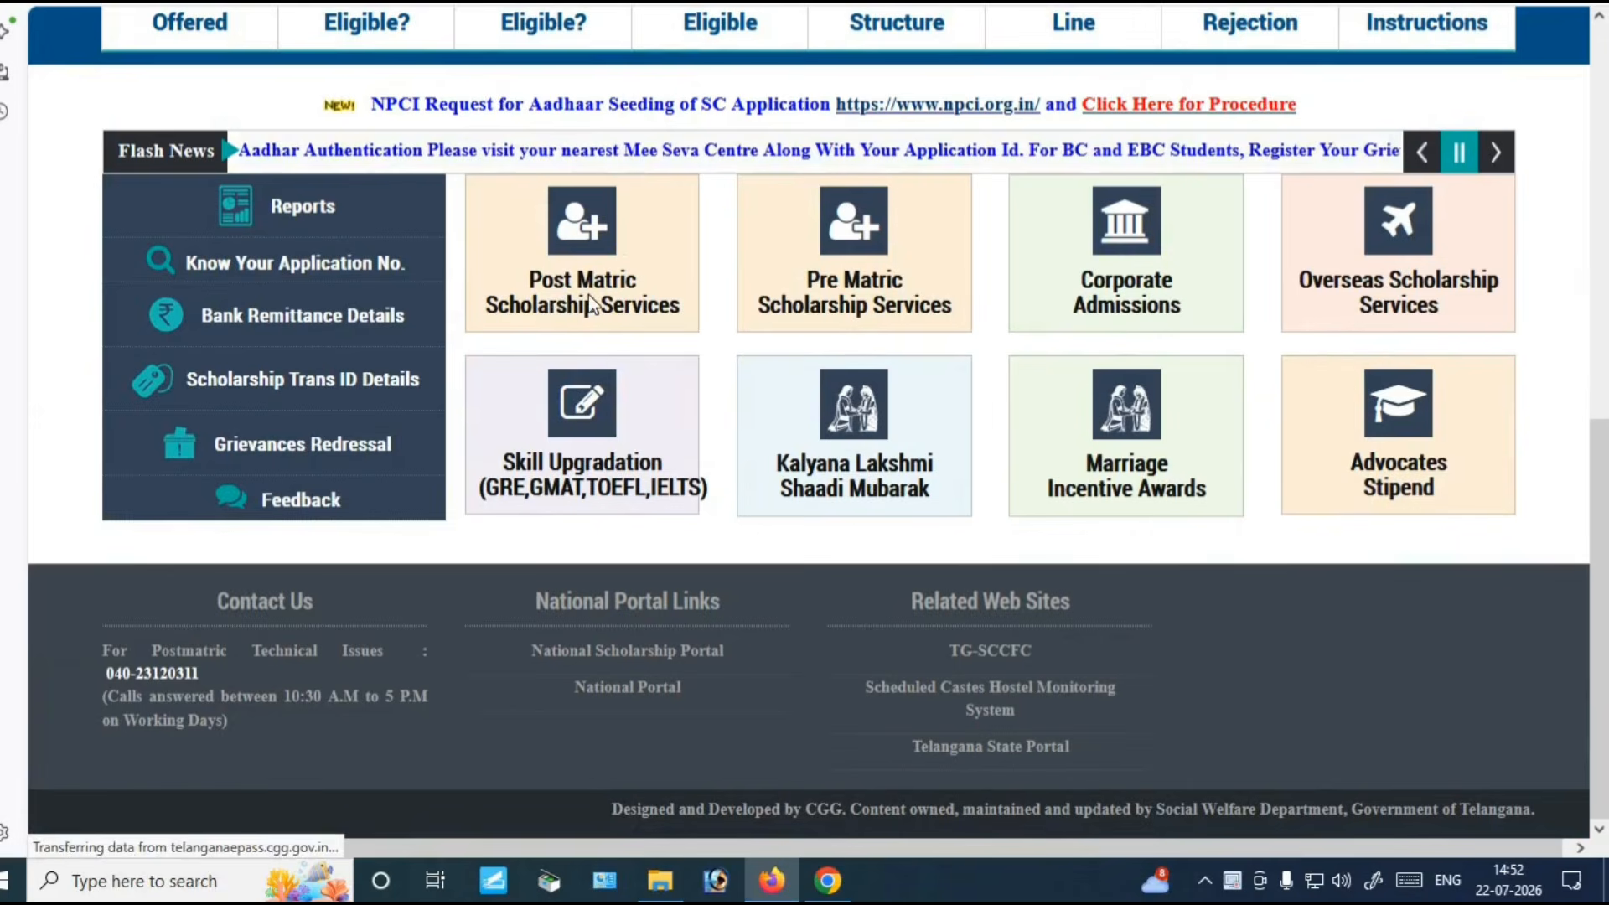
Scroll to section 4 and choose Renewal Pre-Registrations for All Departments
{"action": "scroll", "coordinate": [657, 463], "scroll_direction": "down", "scroll_amount": 8}
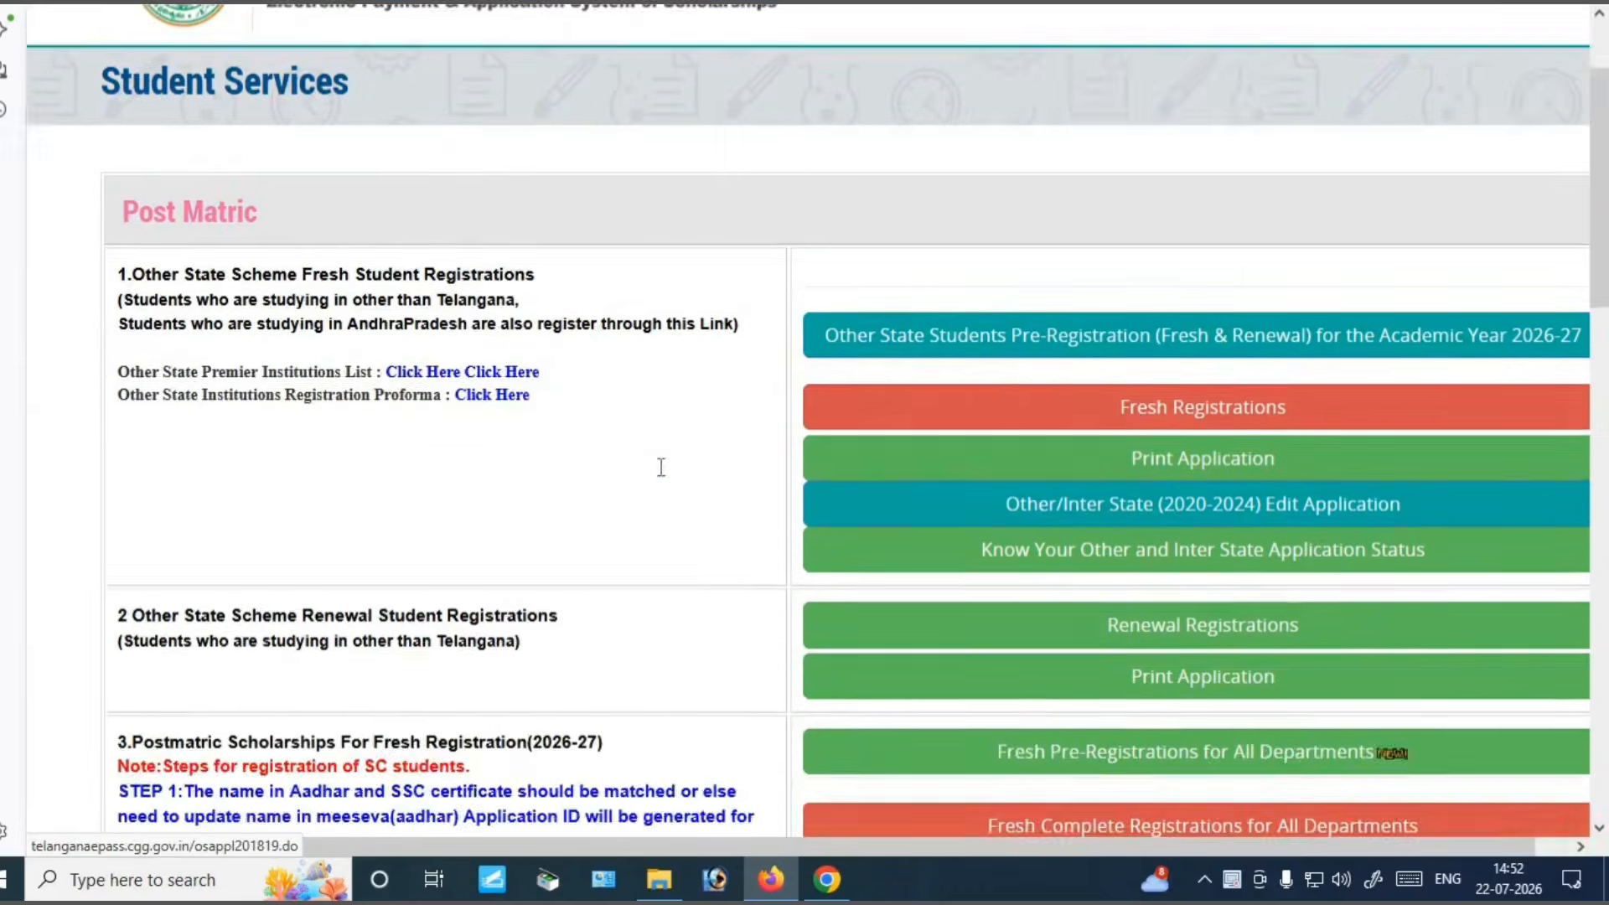
{"action": "scroll", "coordinate": [593, 486], "scroll_direction": "down", "scroll_amount": 2}
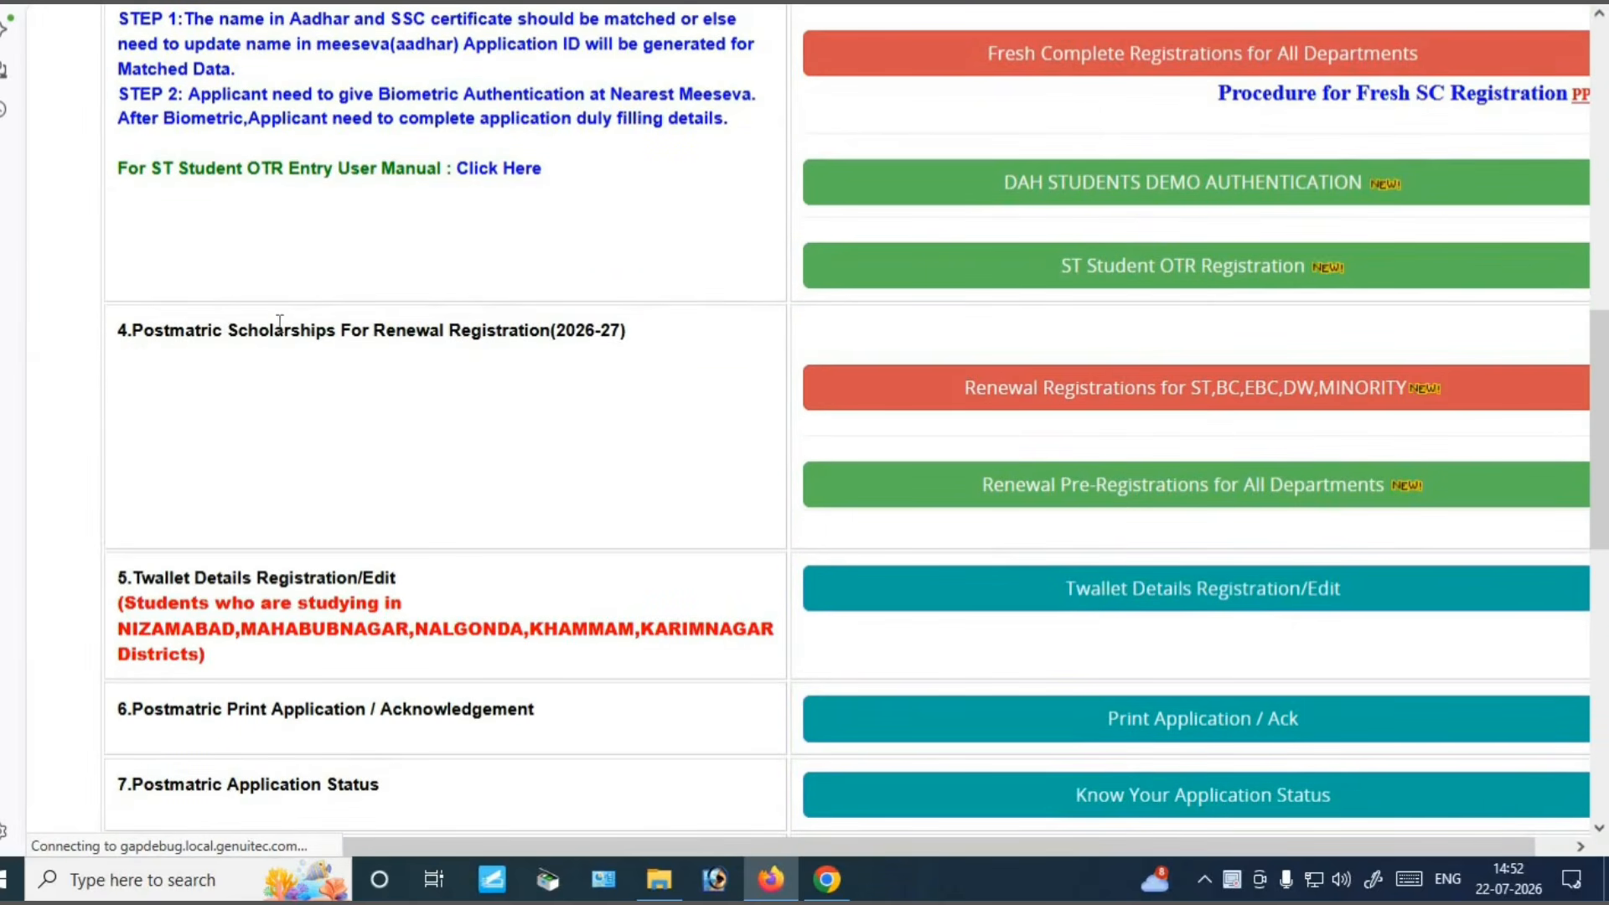
{"action": "left_click_drag", "start_coordinate": [117, 330], "coordinate": [646, 358]}
{"action": "left_click", "coordinate": [620, 354]}
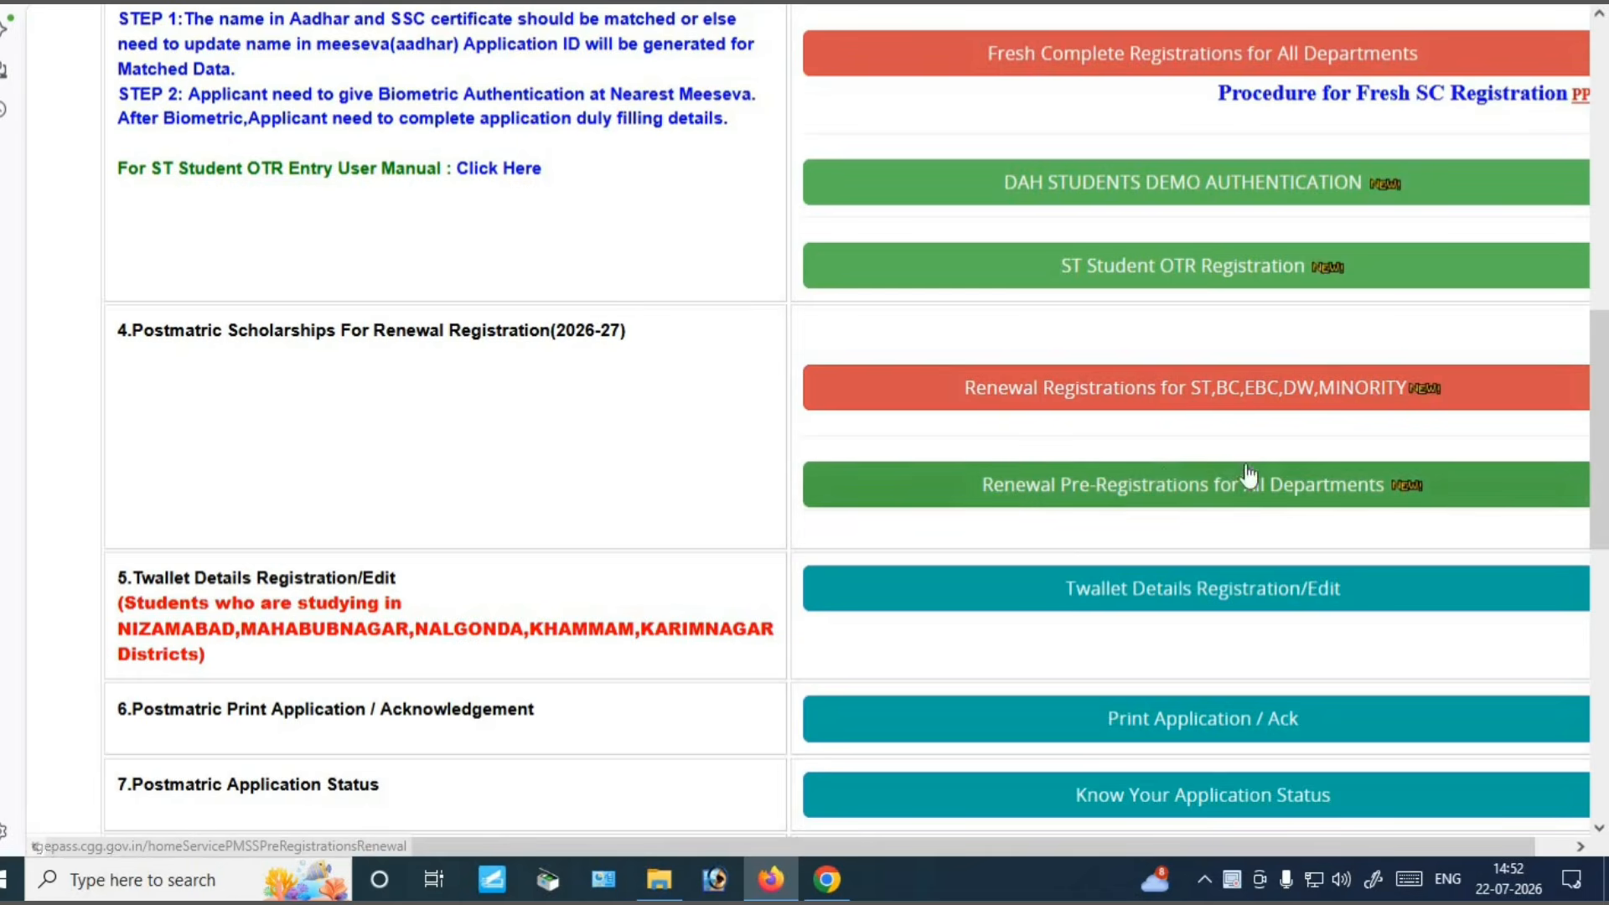
{"action": "left_click", "coordinate": [1154, 495]}
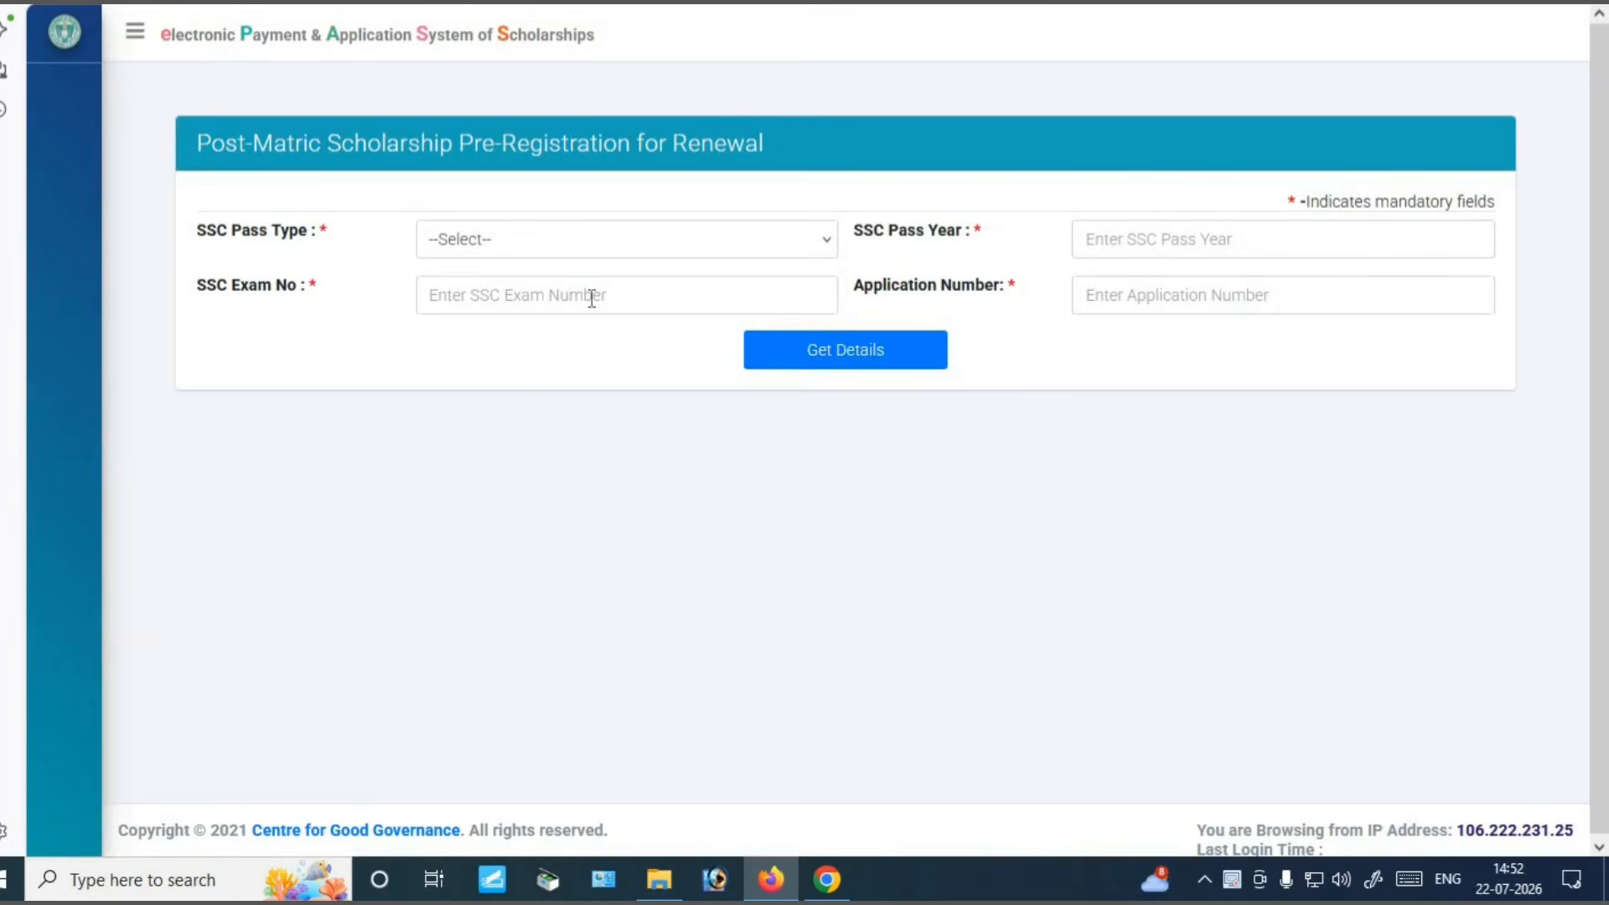
Enter SSC pass type Regular, pass year 2018, the exam and application numbers, then get details
{"action": "left_click", "coordinate": [542, 245]}
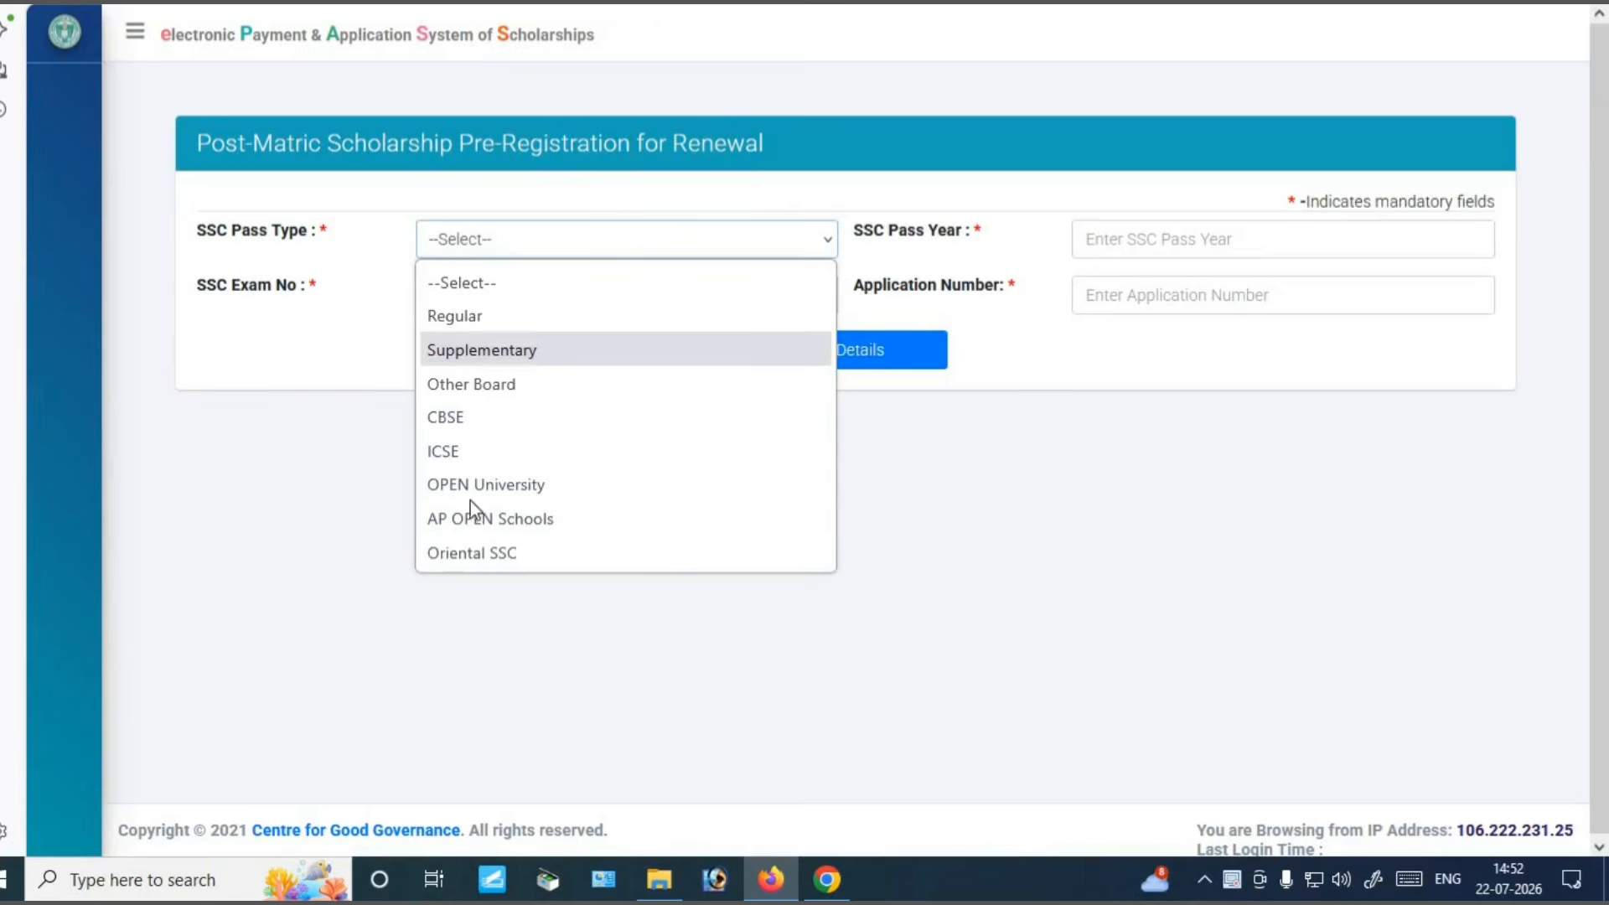
{"action": "left_click", "coordinate": [458, 315]}
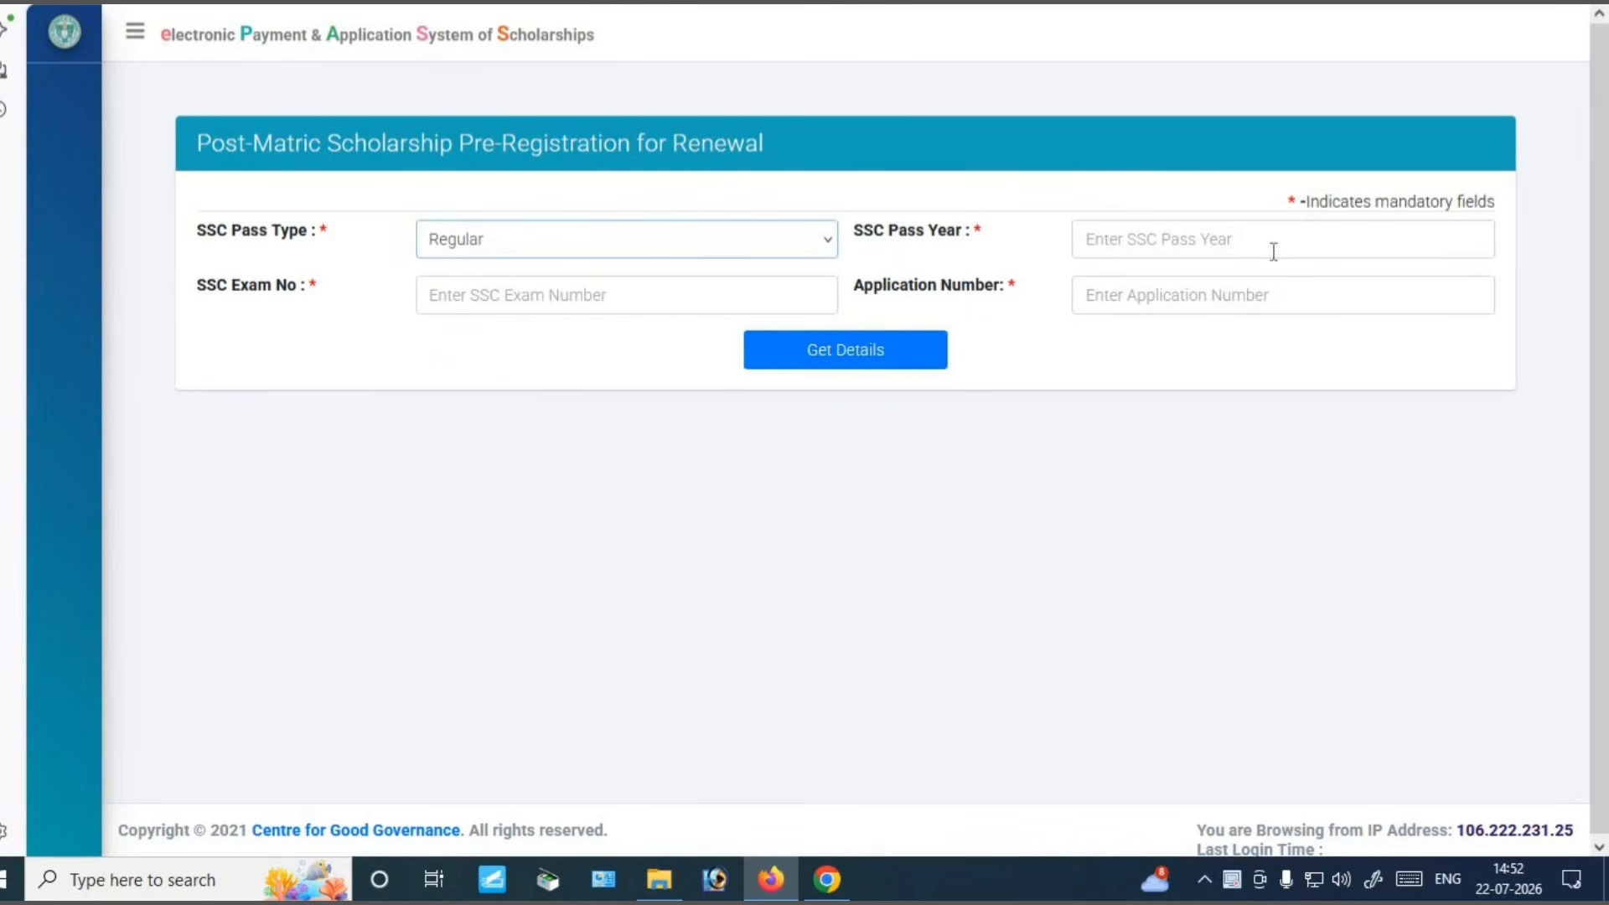
{"action": "left_click", "coordinate": [1196, 242]}
{"action": "type", "text": "2018"}
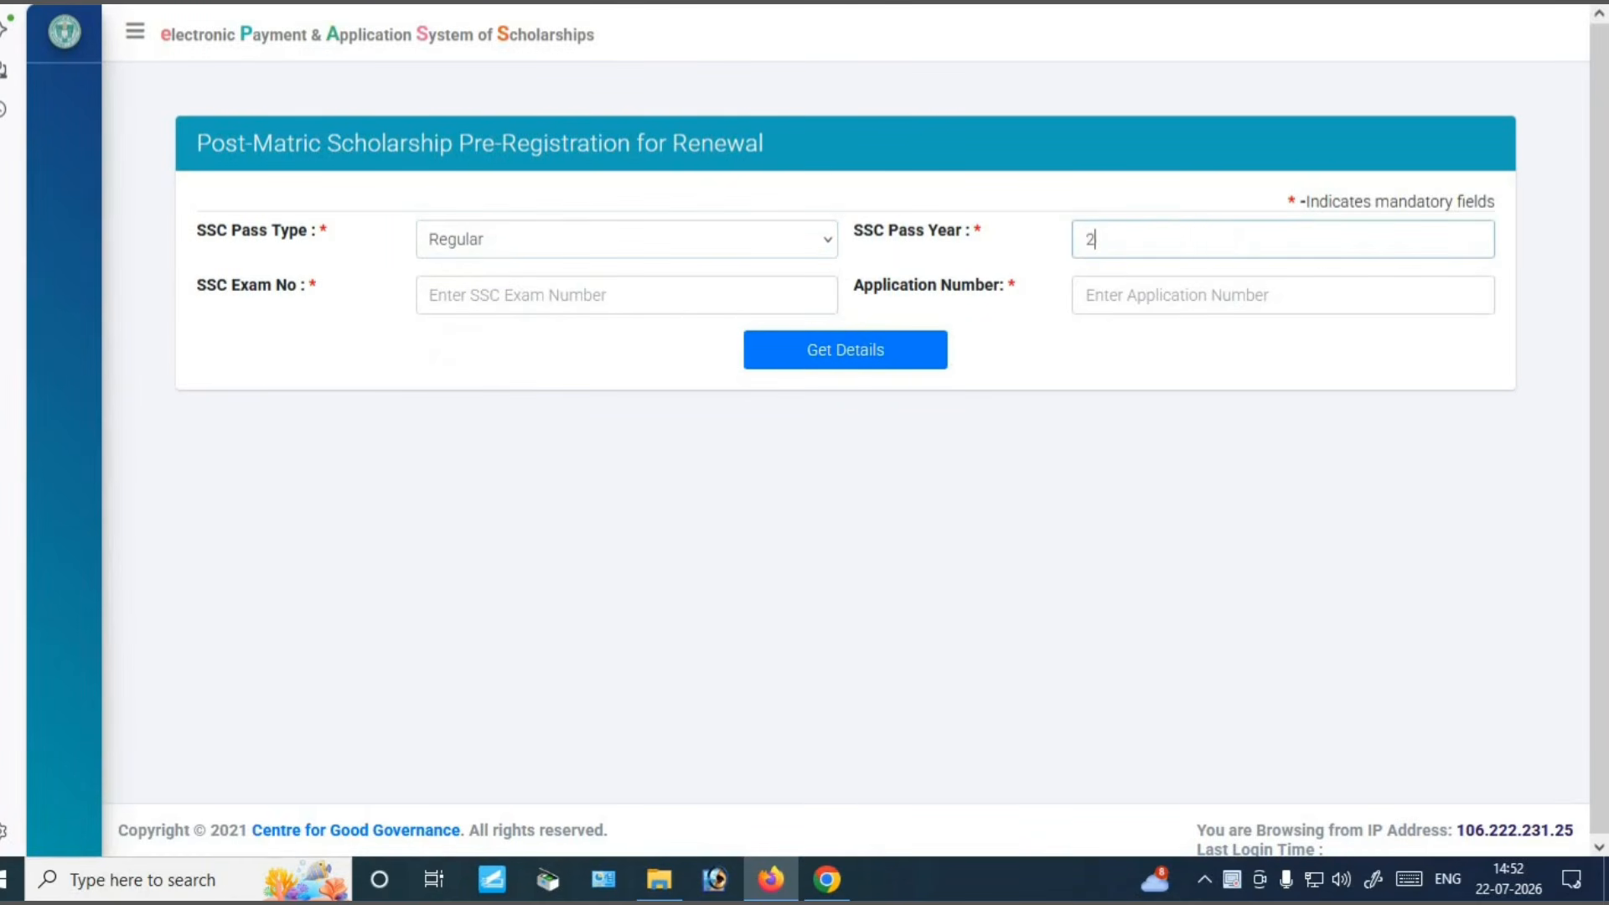
{"action": "left_click", "coordinate": [556, 290]}
{"action": "type", "text": "1???"}
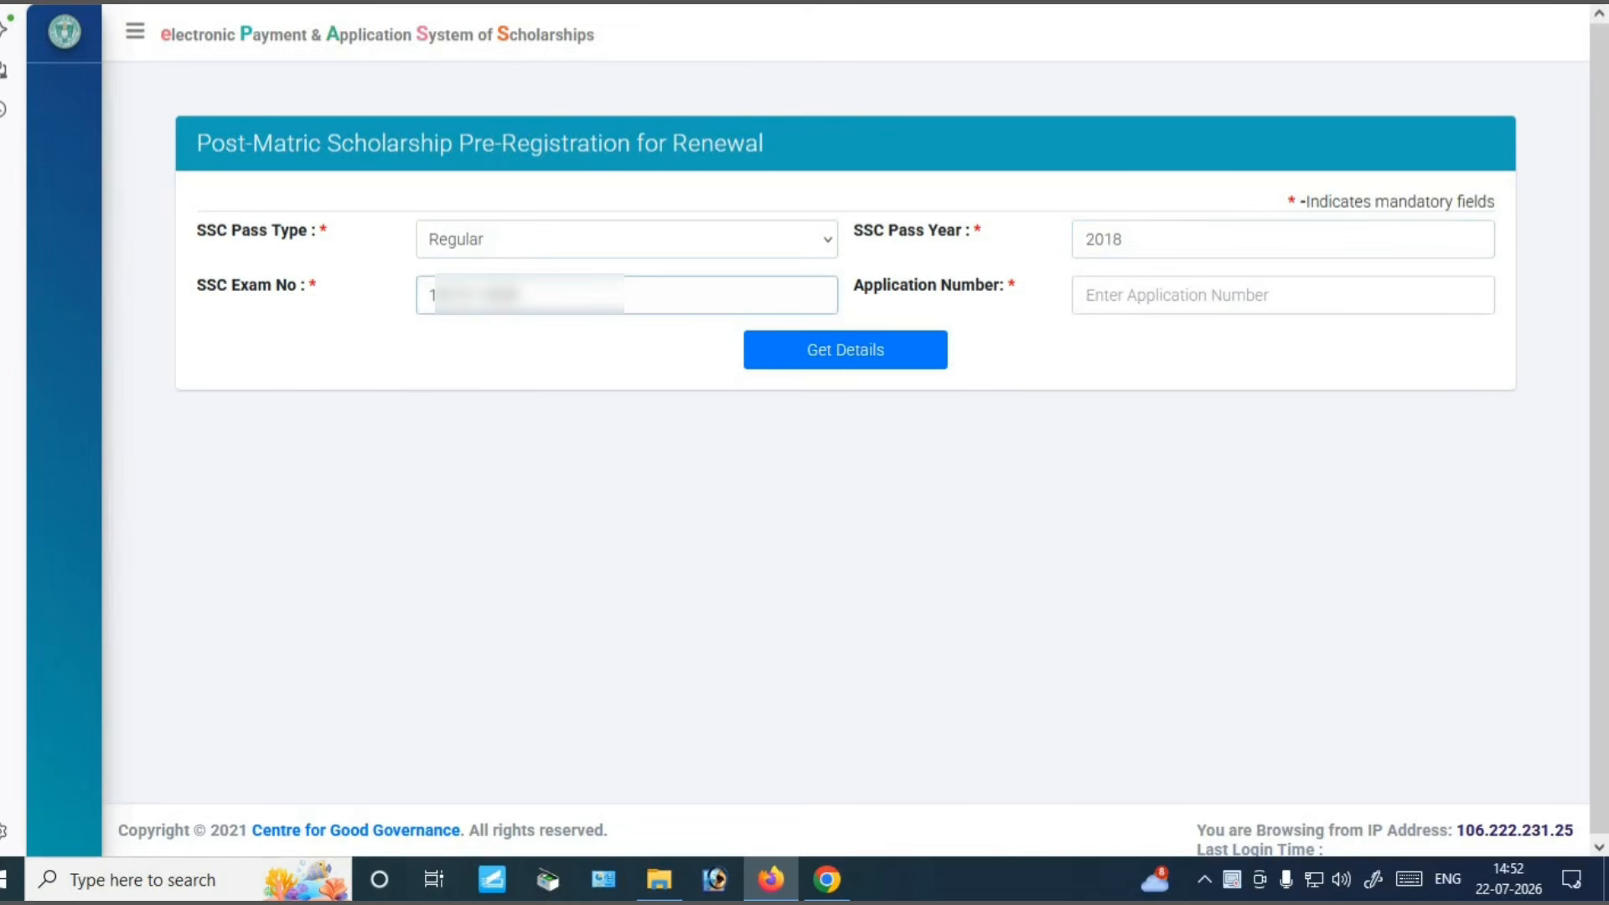
{"action": "left_click", "coordinate": [1123, 289]}
{"action": "type", "text": "20"}
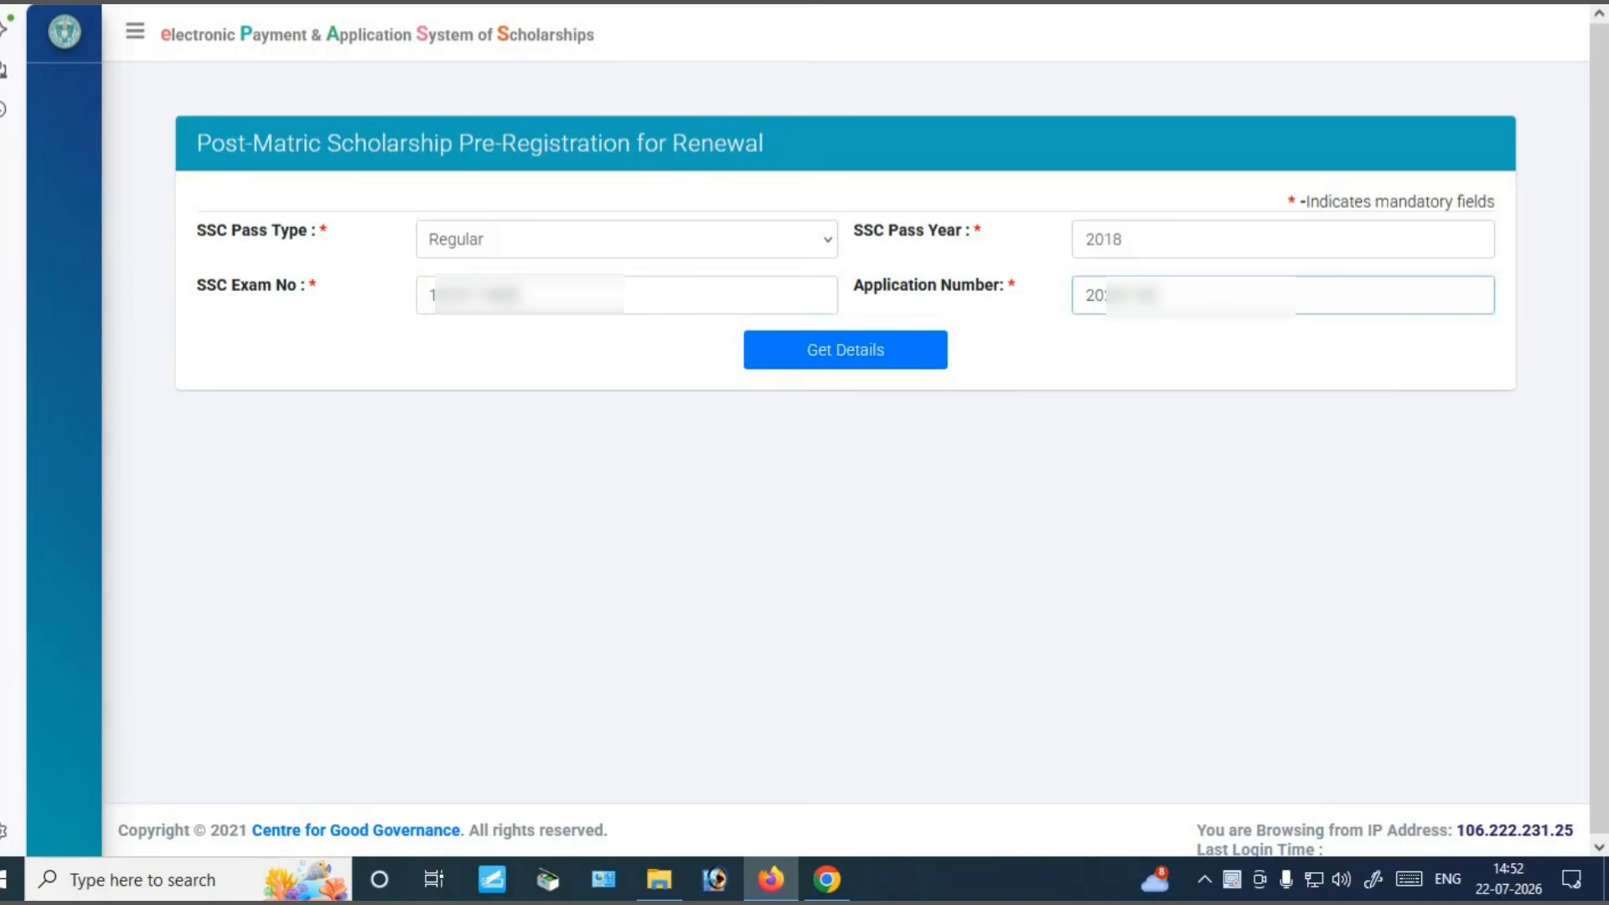
{"action": "type", "text": "????"}
{"action": "left_click", "coordinate": [828, 348]}
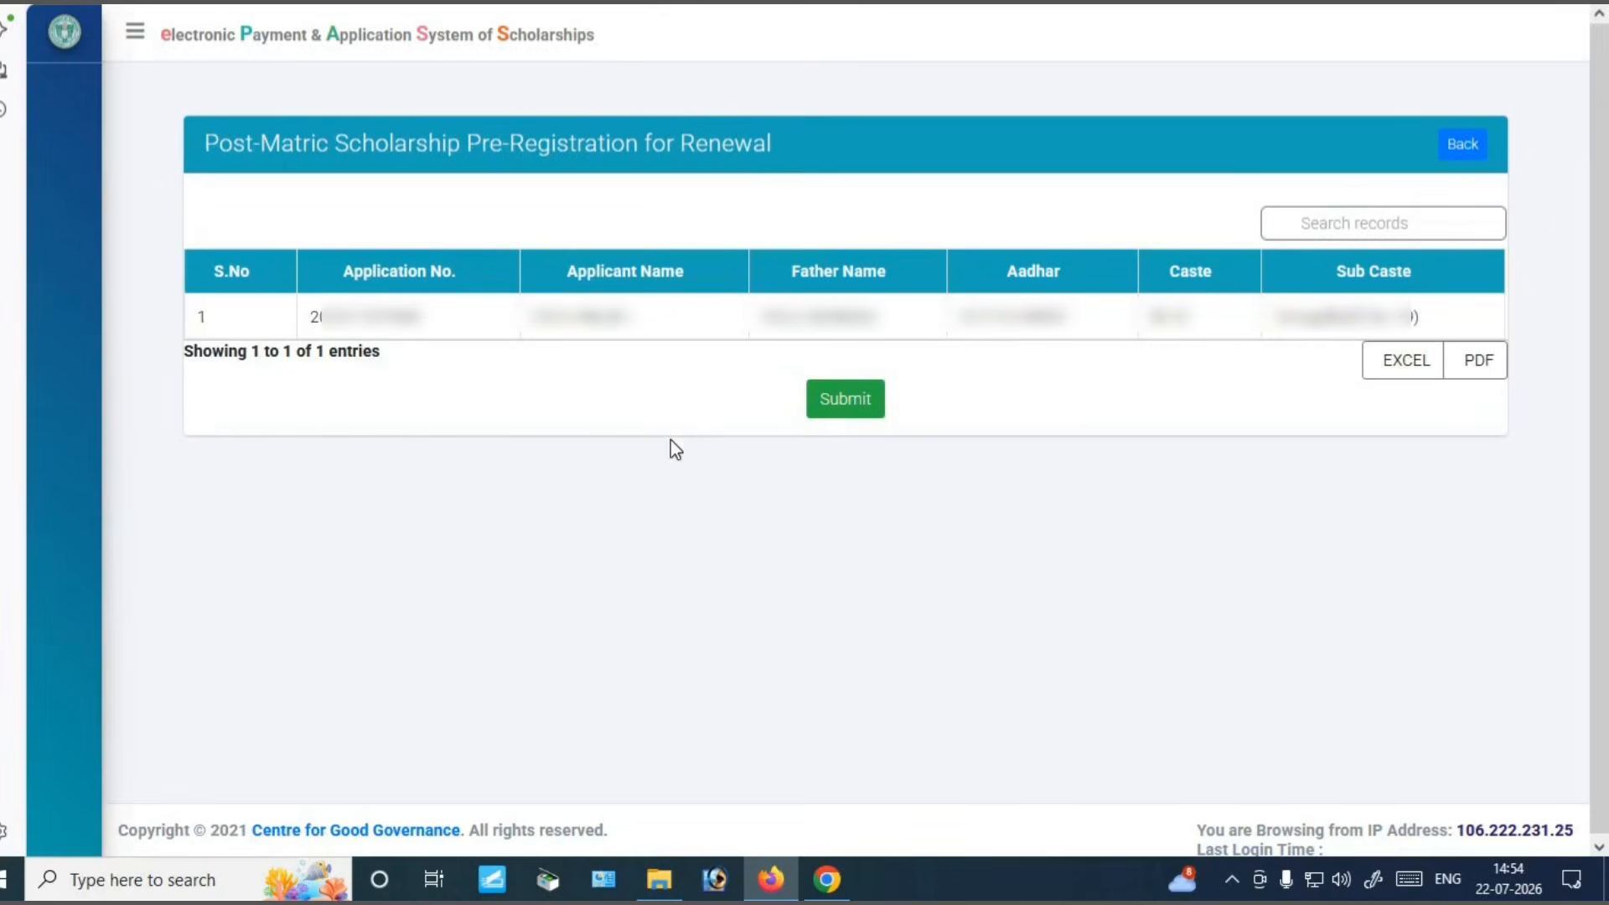
Submit the listed applicant's renewal pre-registration and confirm the alert with OK
{"action": "left_click_drag", "start_coordinate": [313, 323], "coordinate": [425, 334]}
{"action": "left_click", "coordinate": [641, 459]}
{"action": "left_click", "coordinate": [854, 409]}
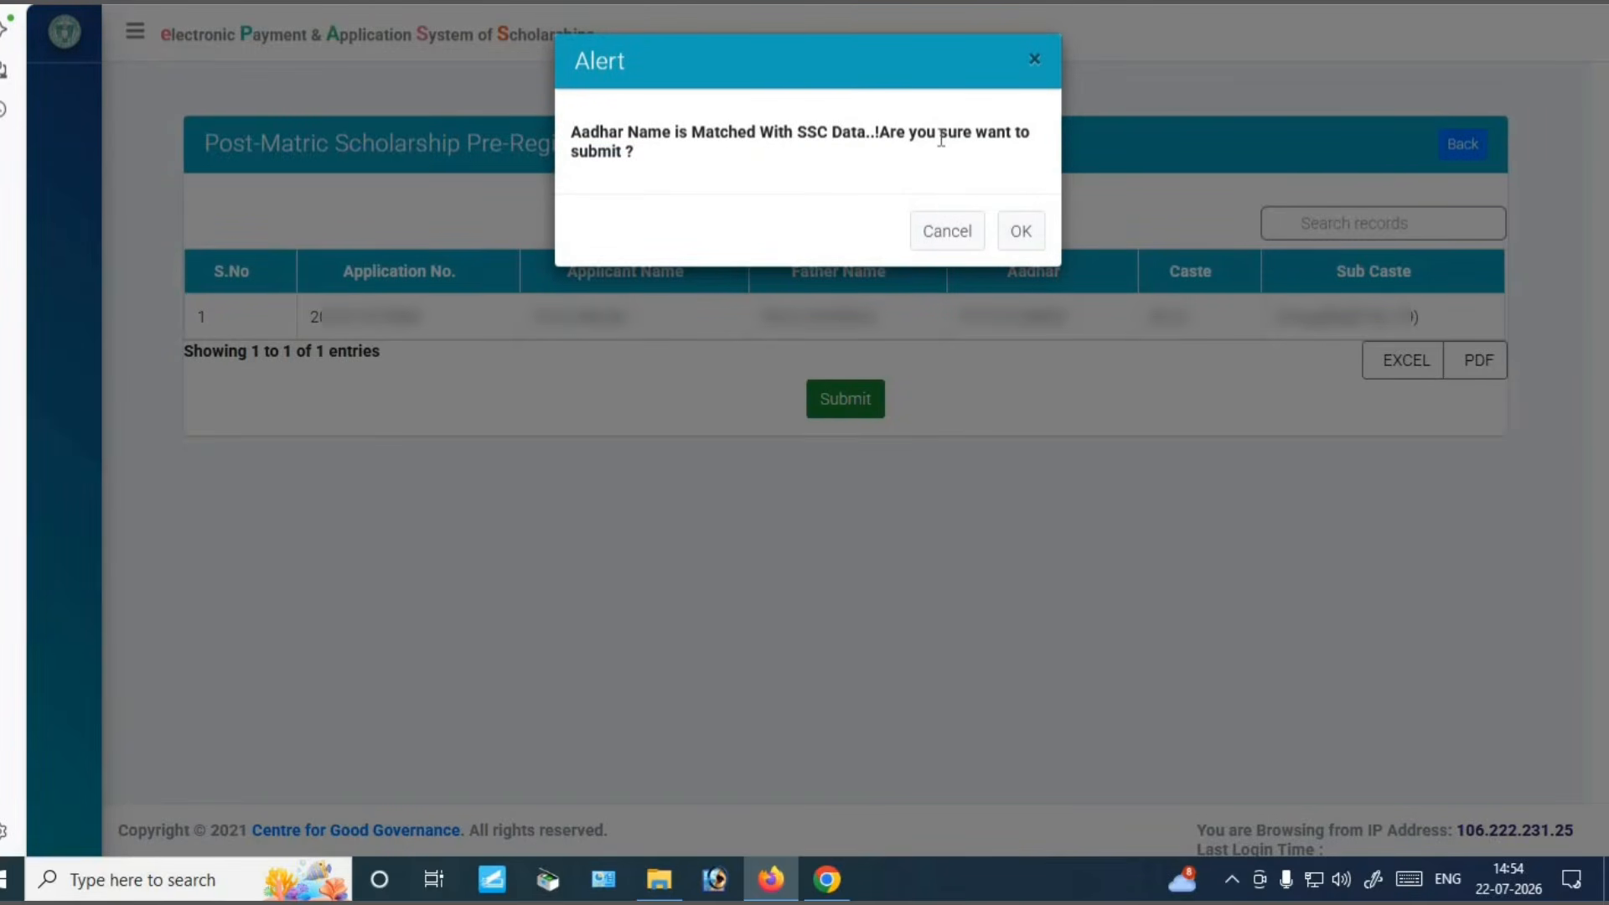
{"action": "left_click", "coordinate": [1018, 231]}
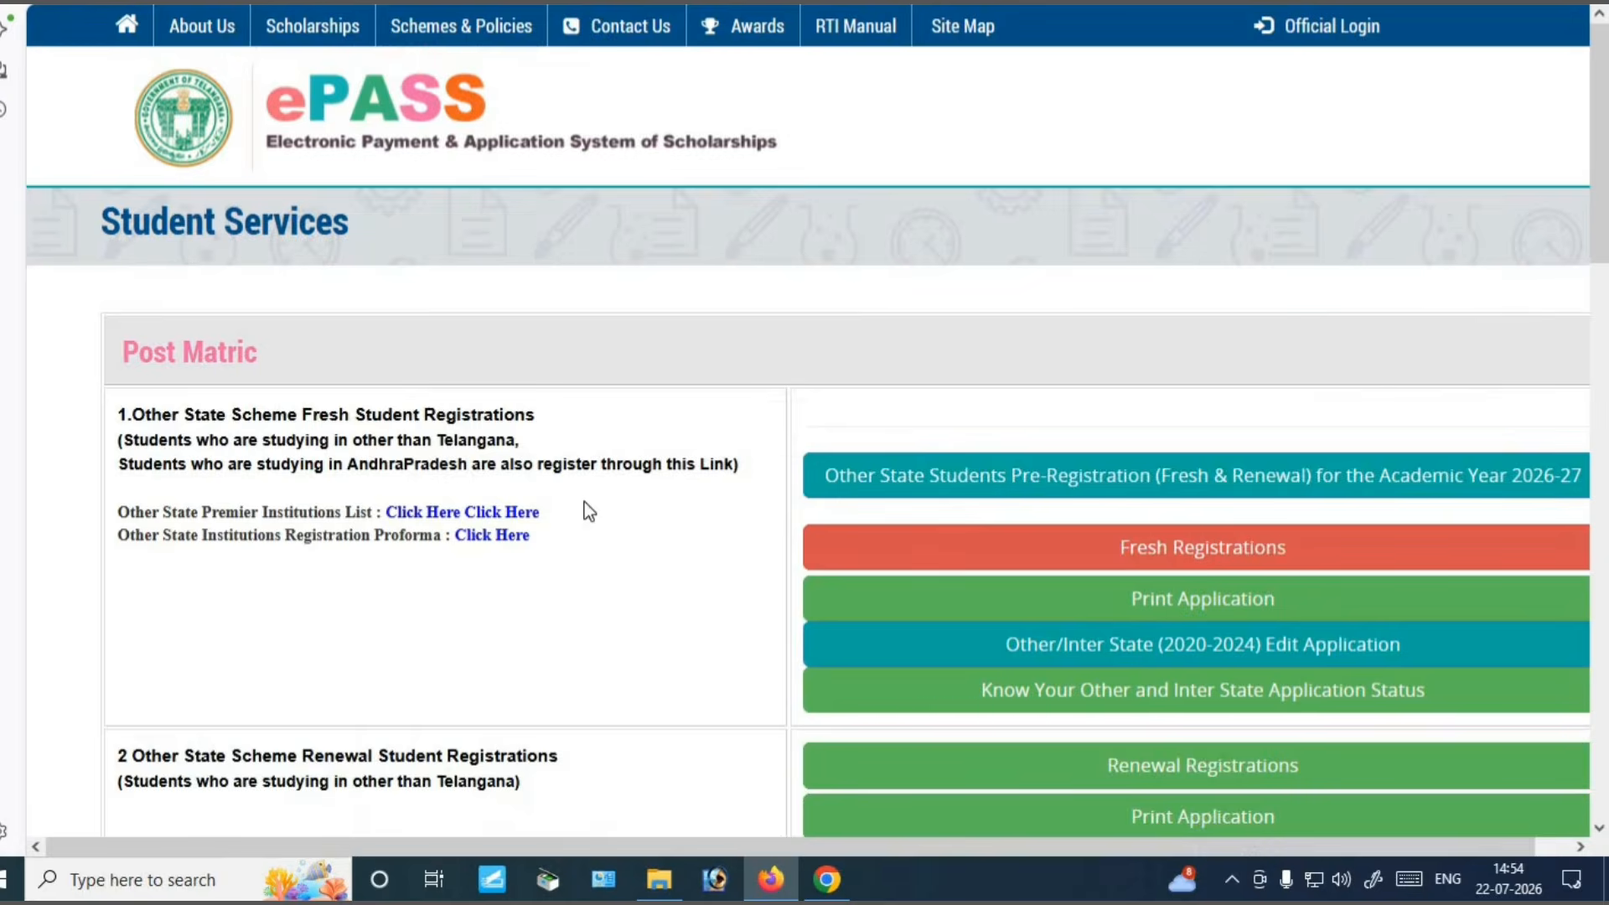
Choose Renewal Registrations for ST, BC, EBC, DW, MINORITY under section 4
{"action": "scroll", "coordinate": [618, 445], "scroll_direction": "down", "scroll_amount": 6}
{"action": "scroll", "coordinate": [618, 435], "scroll_direction": "down", "scroll_amount": 2}
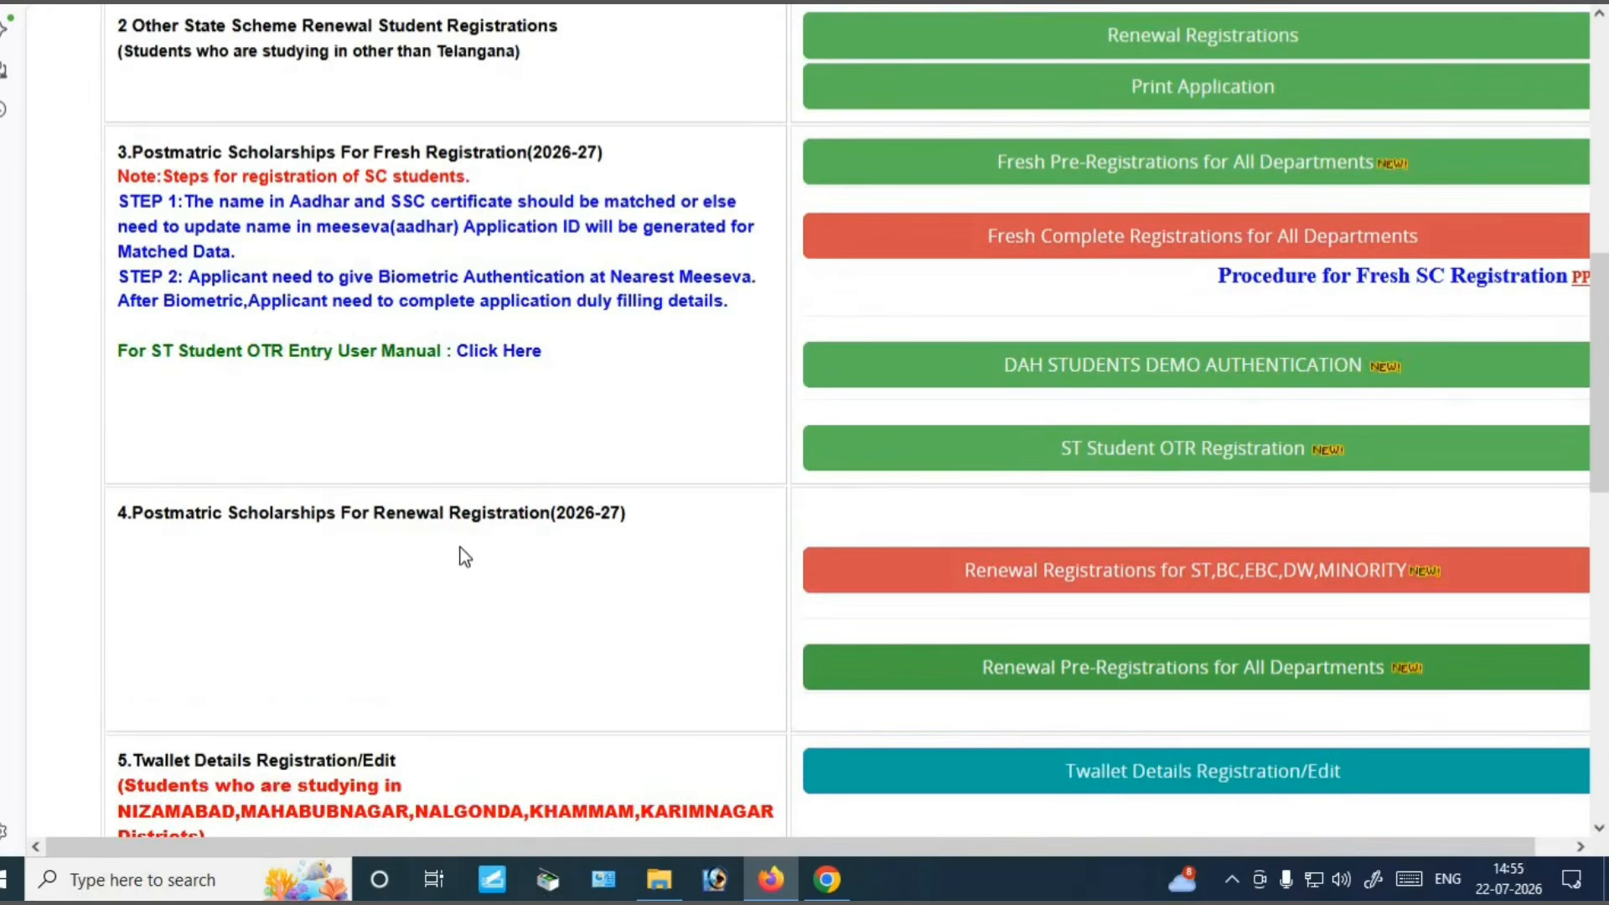
{"action": "scroll", "coordinate": [460, 553], "scroll_direction": "down", "scroll_amount": 4}
{"action": "left_click_drag", "start_coordinate": [127, 155], "coordinate": [670, 172]}
{"action": "left_click", "coordinate": [669, 172]}
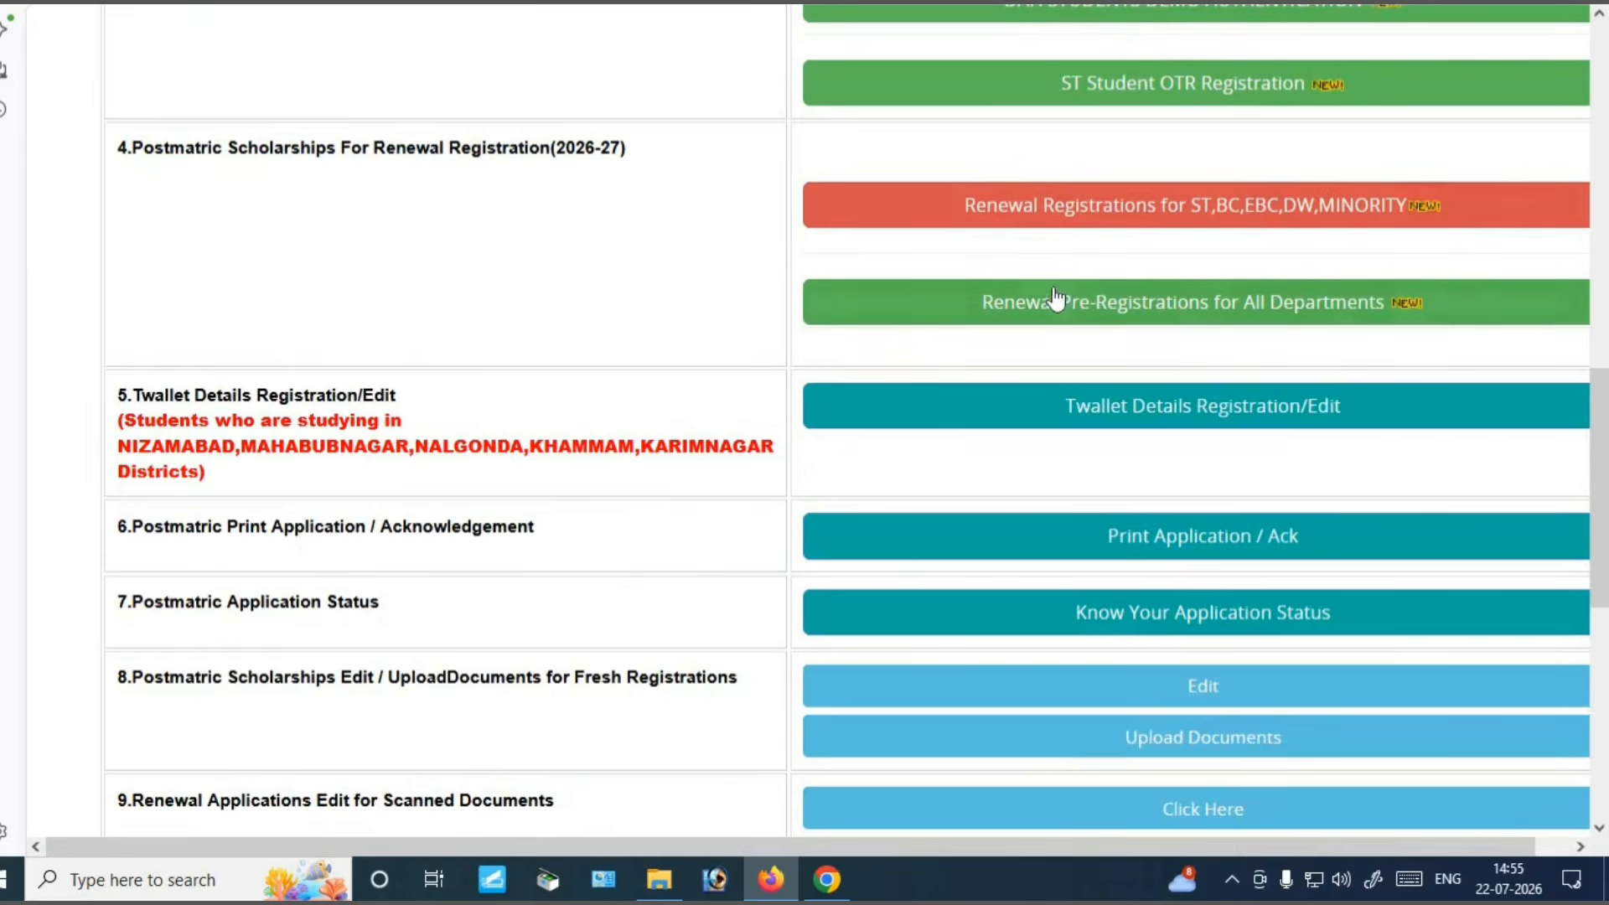
{"action": "left_click", "coordinate": [1256, 209]}
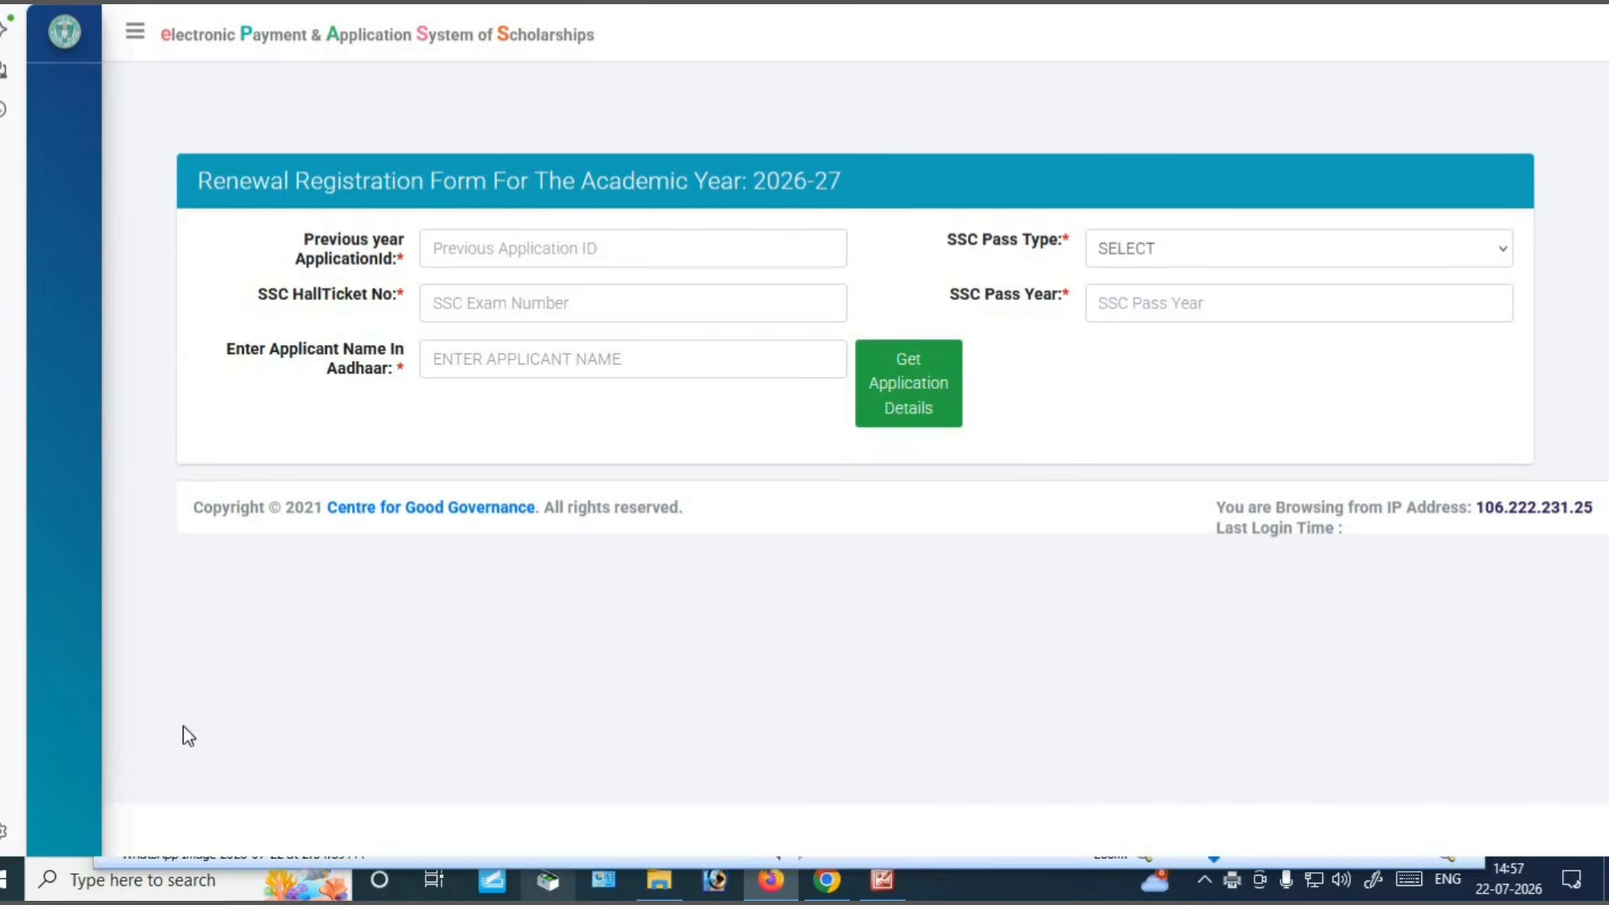
Enter the previous application ID and Aadhaar name with Regular, 2019, and load the application details
{"action": "left_click", "coordinate": [528, 248]}
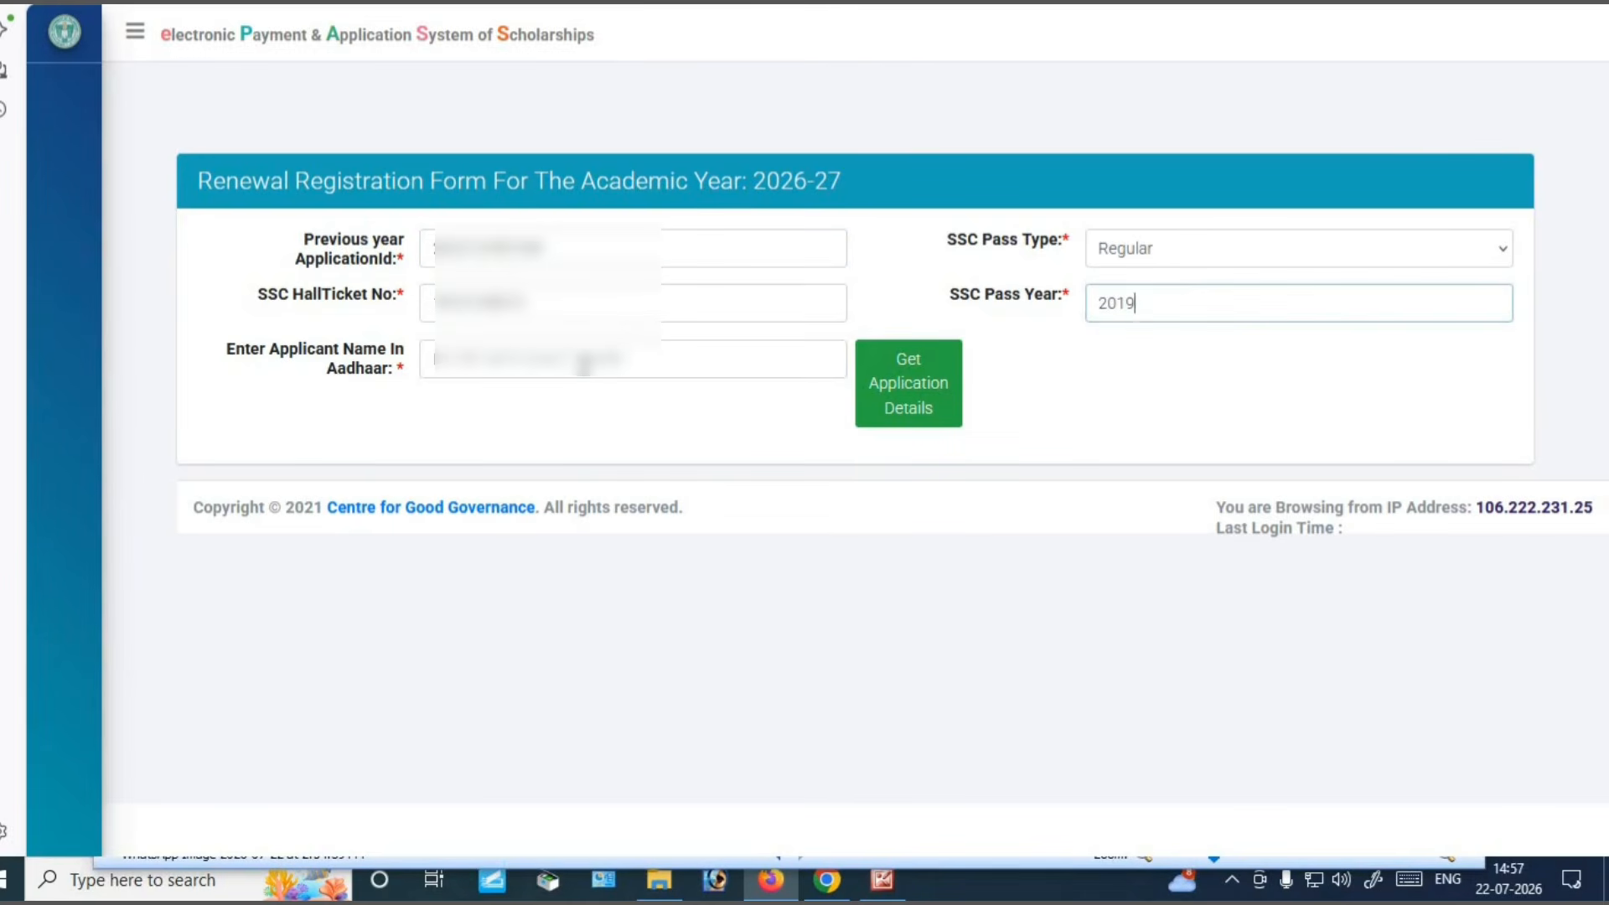
{"action": "left_click", "coordinate": [584, 364]}
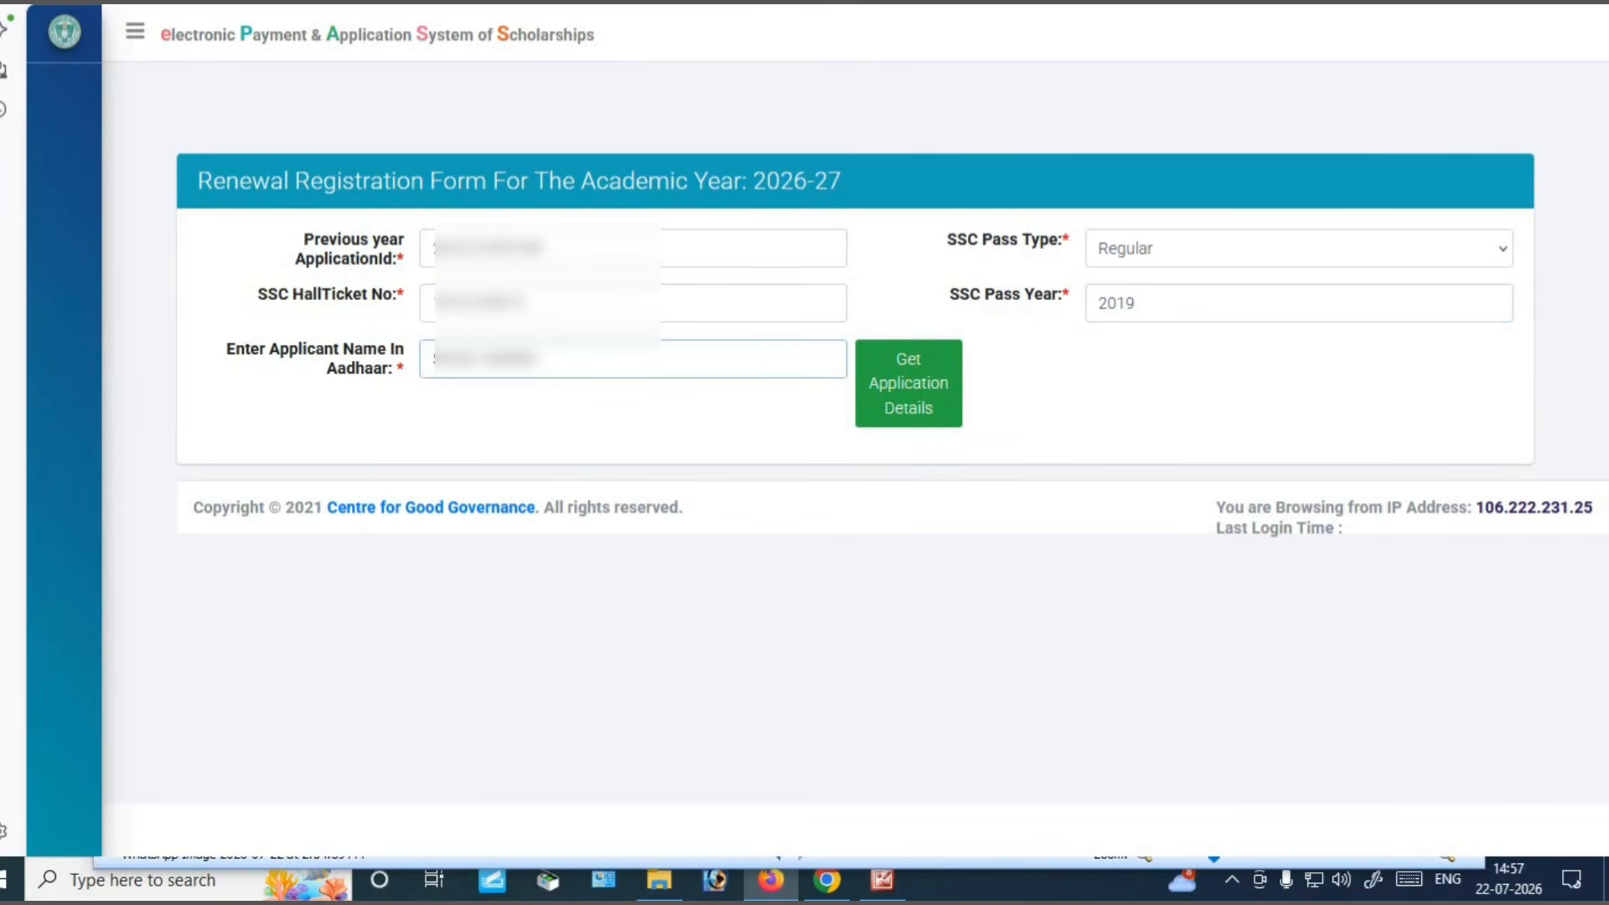
{"action": "left_click", "coordinate": [925, 412]}
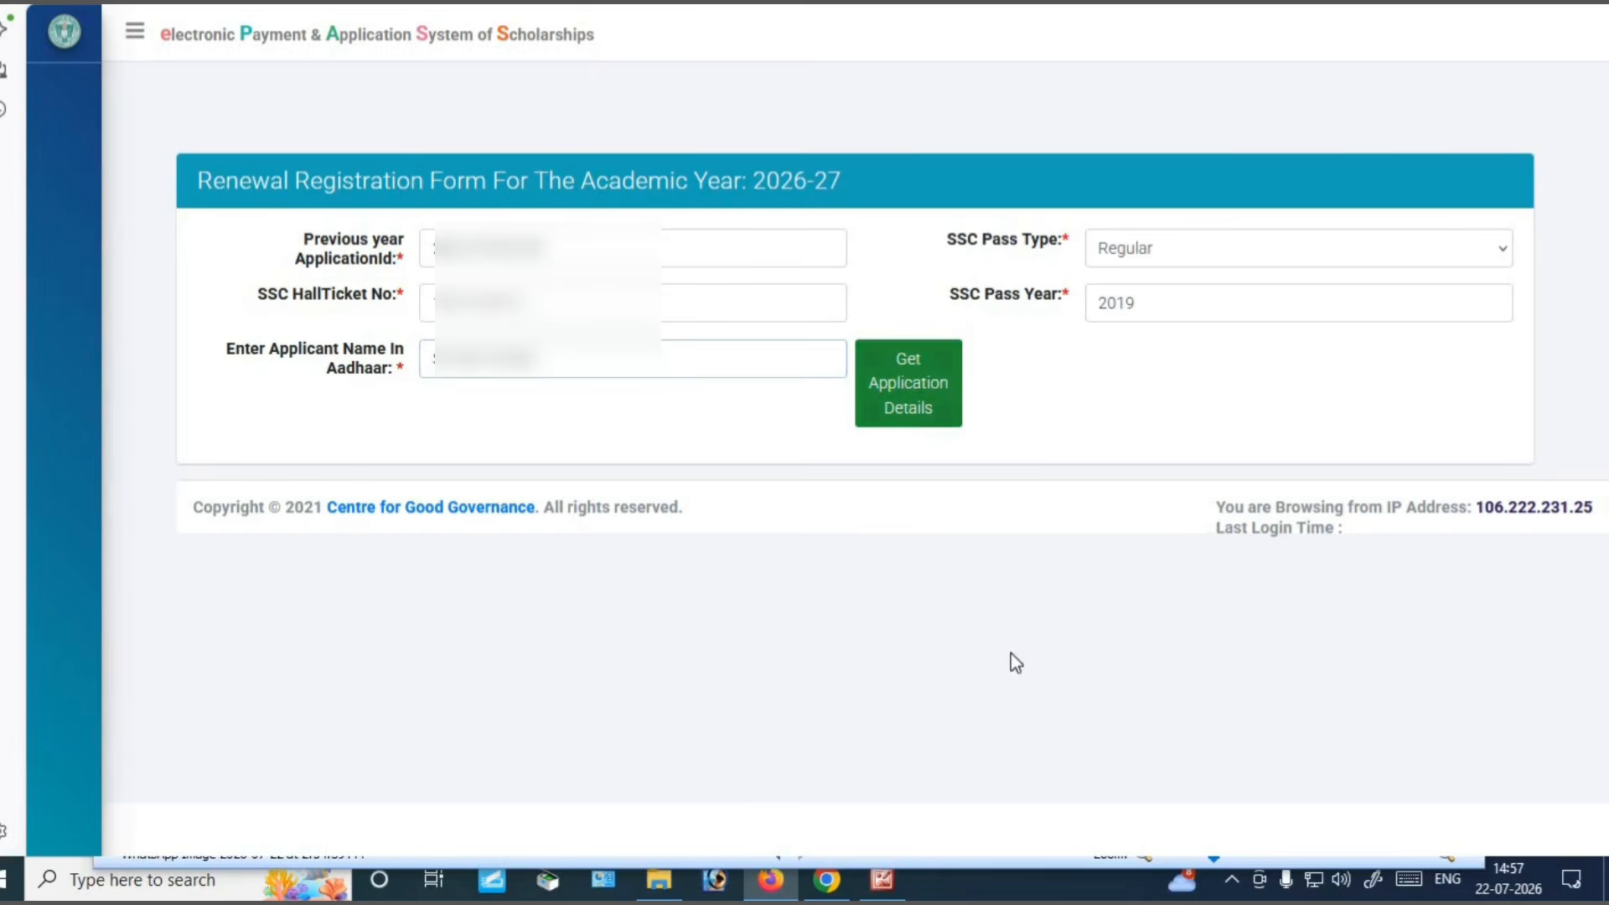
{"action": "key", "text": "Return"}
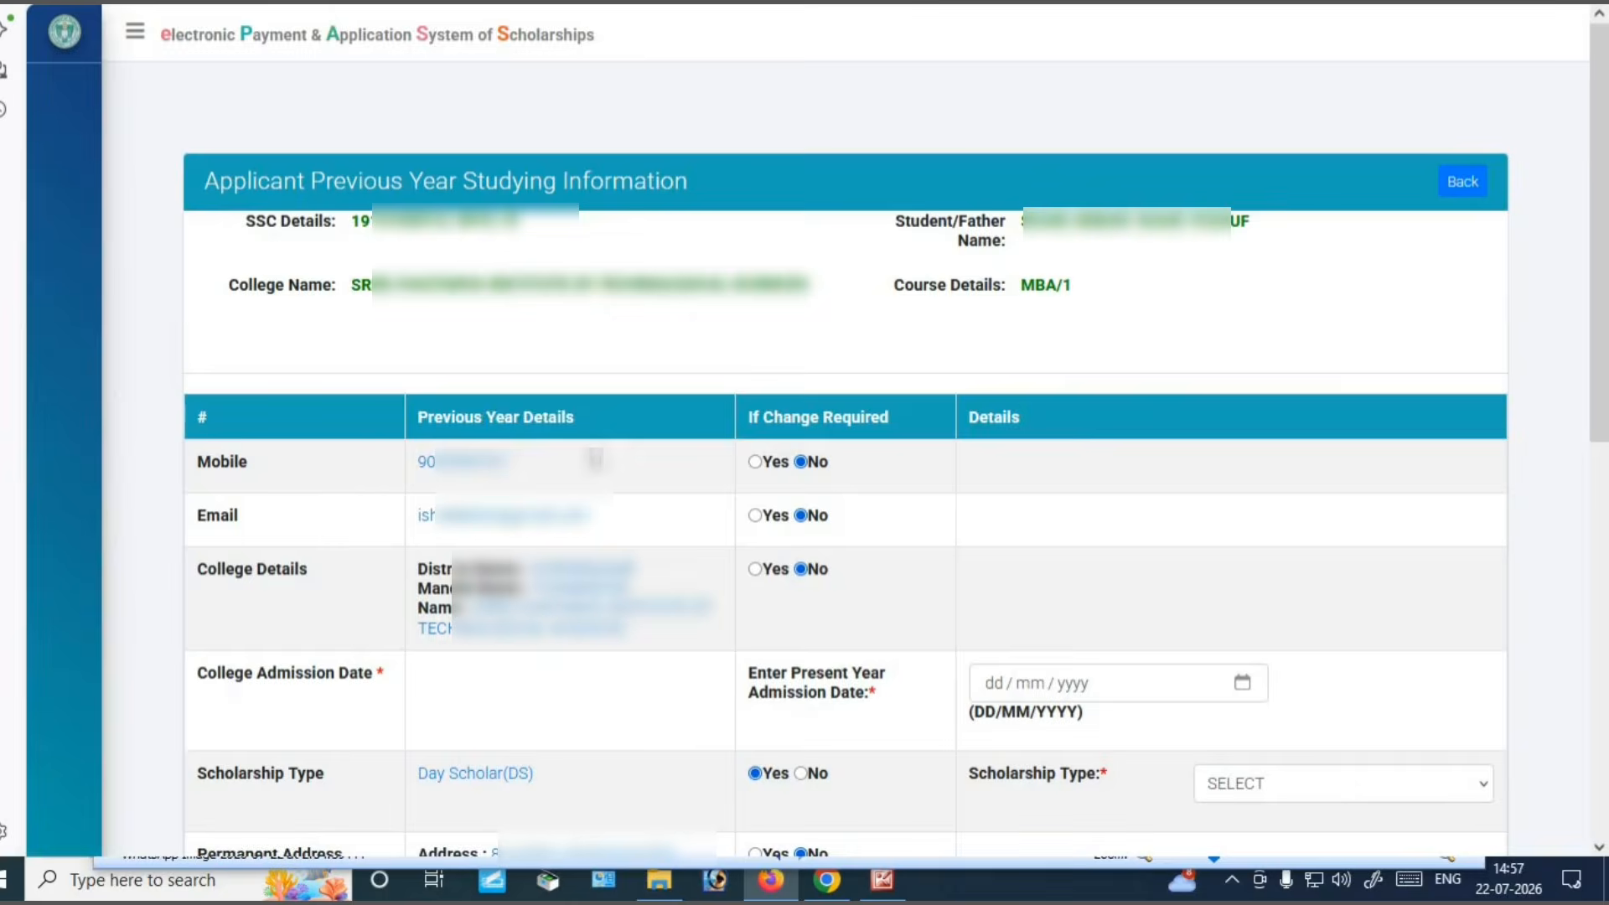
Keep the existing mobile number unchanged and enter the present year admission date
{"action": "scroll", "coordinate": [325, 469], "scroll_direction": "down", "scroll_amount": 3}
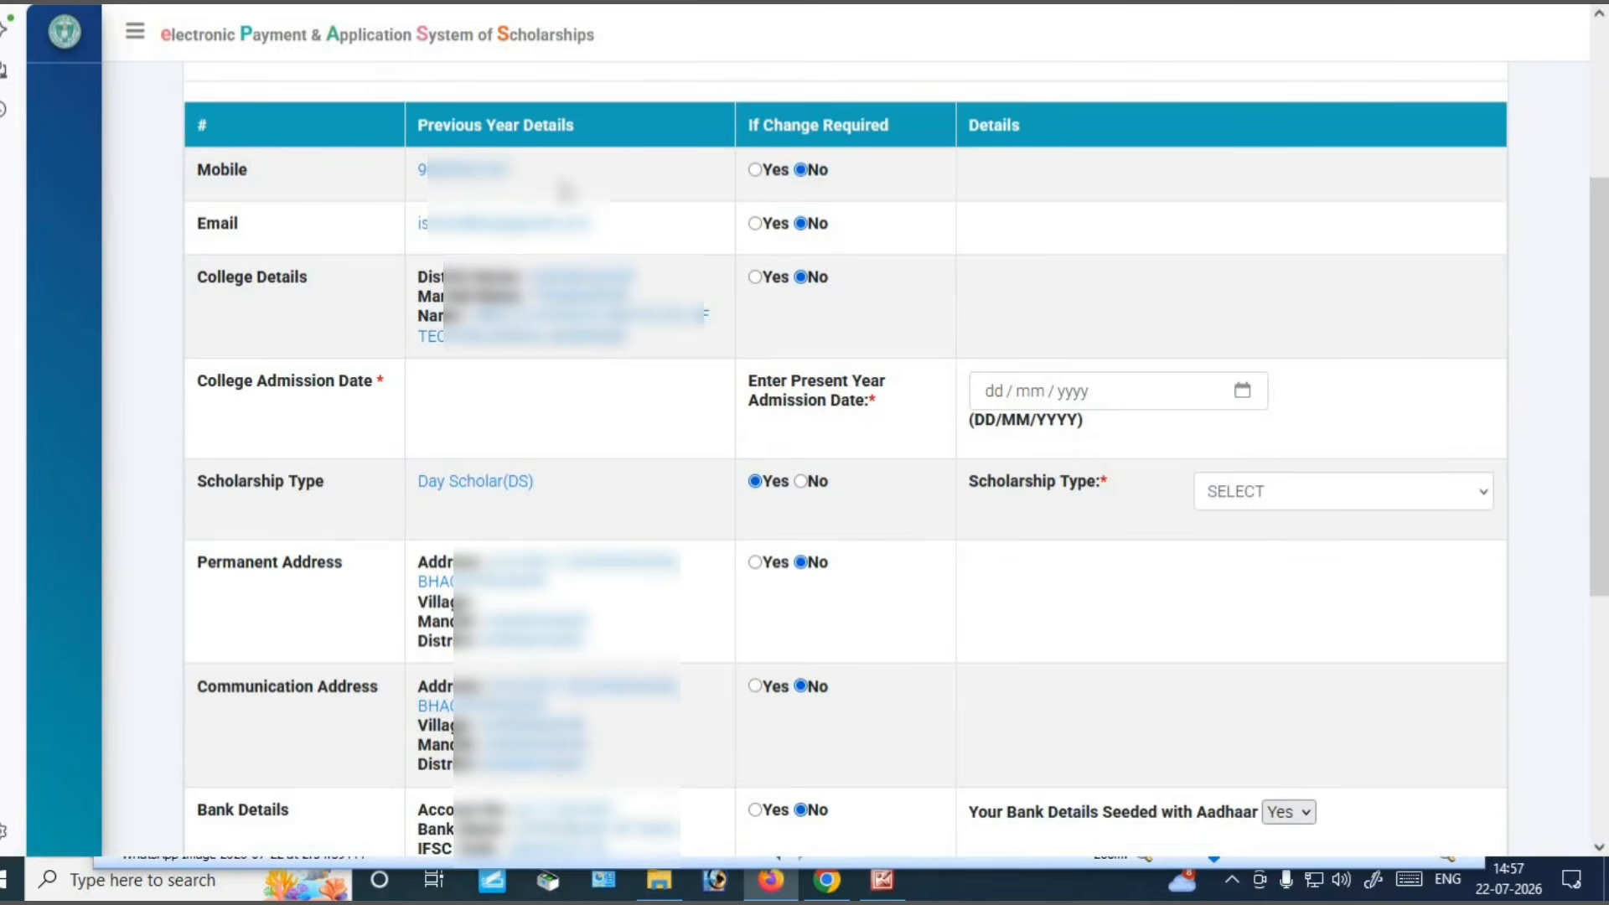
{"action": "left_click", "coordinate": [753, 170]}
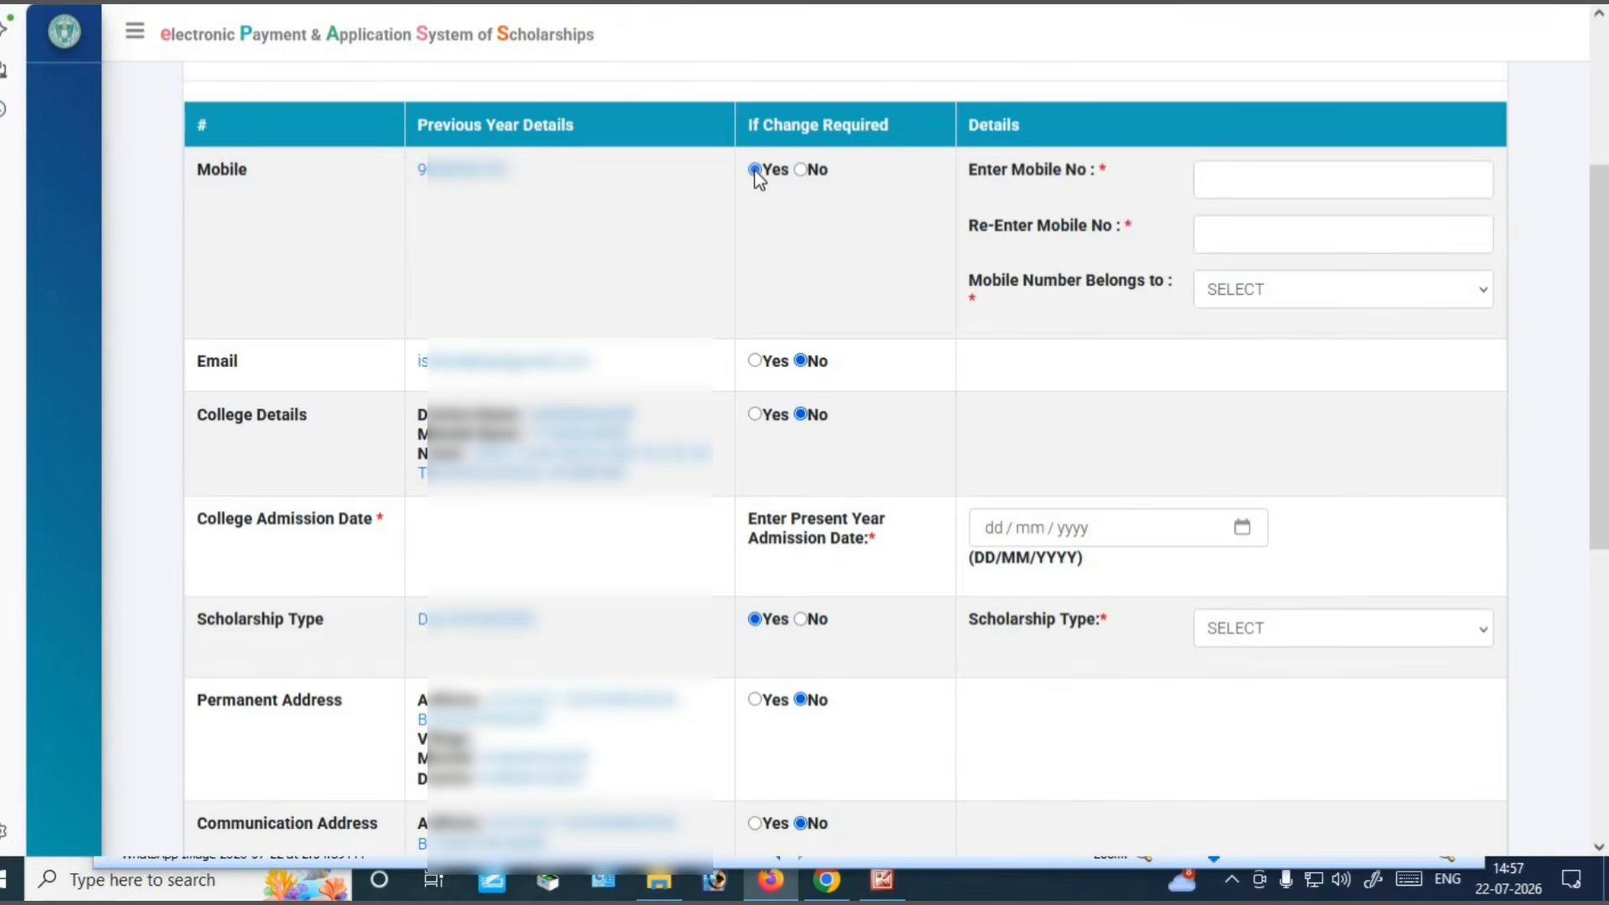
{"action": "left_click", "coordinate": [808, 170]}
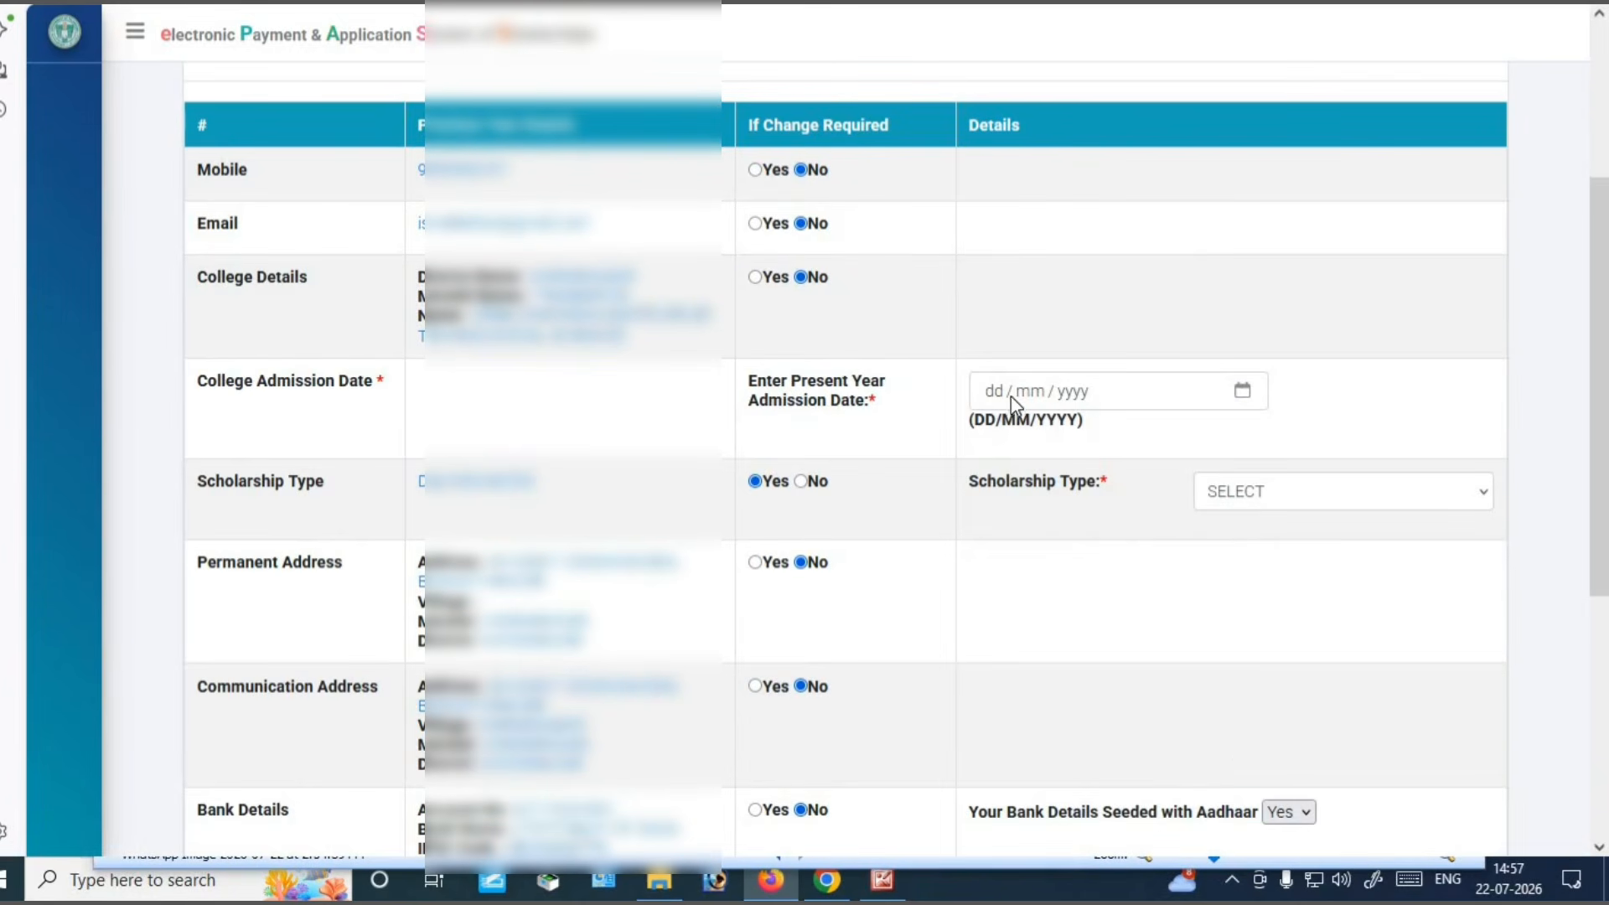
{"action": "left_click", "coordinate": [1011, 393]}
{"action": "left_click_drag", "start_coordinate": [216, 373], "coordinate": [365, 369]}
{"action": "left_click", "coordinate": [709, 398]}
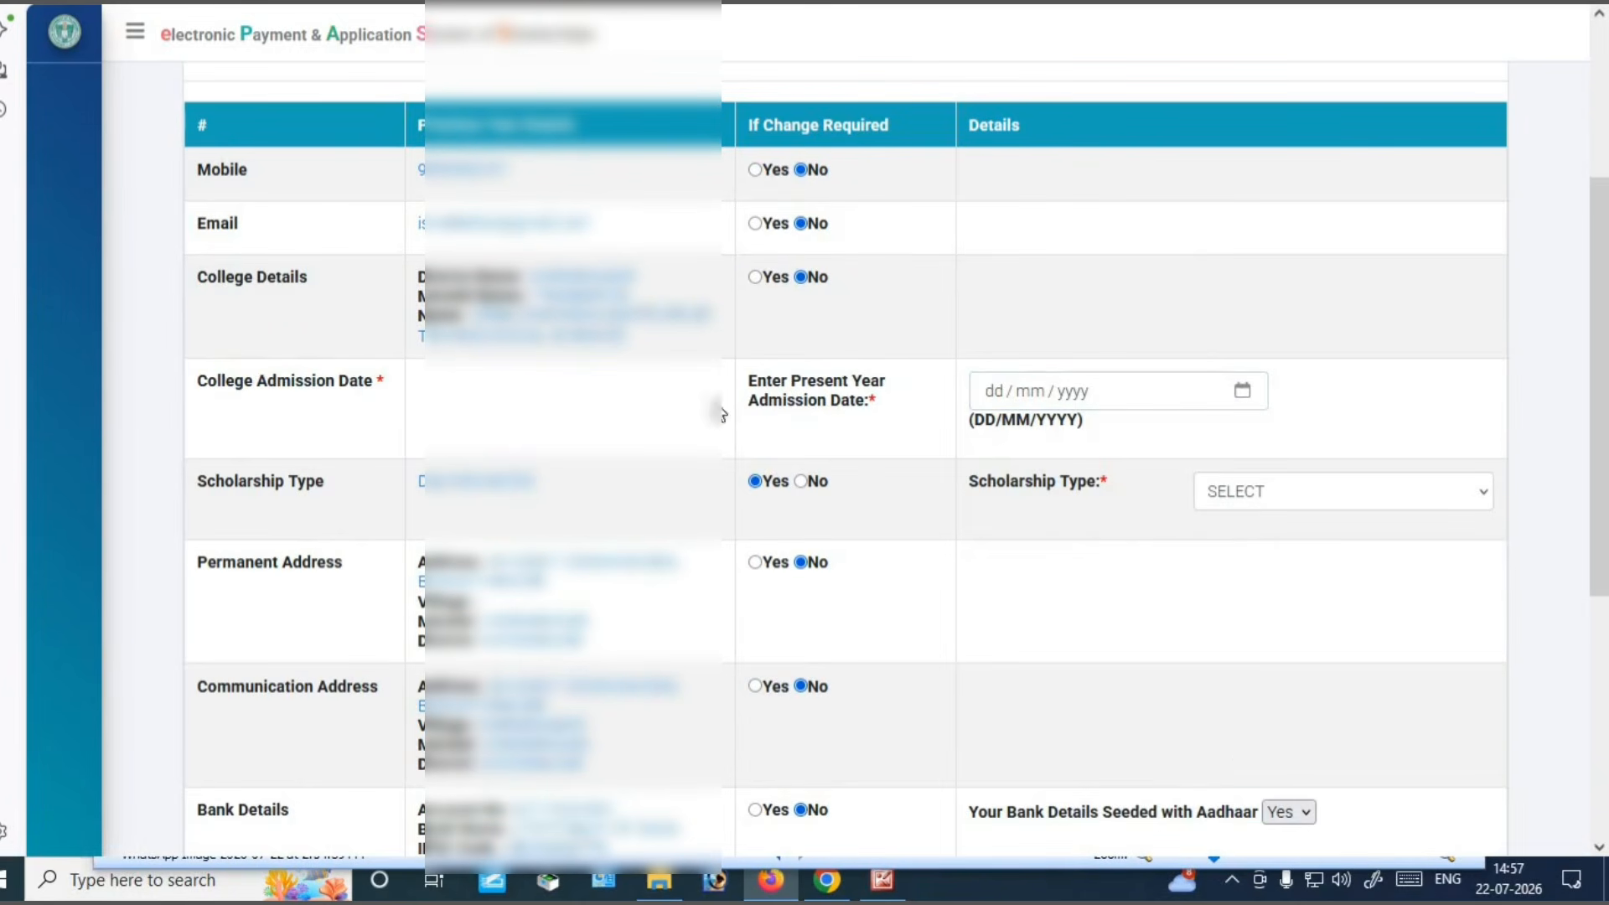
{"action": "left_click", "coordinate": [985, 398]}
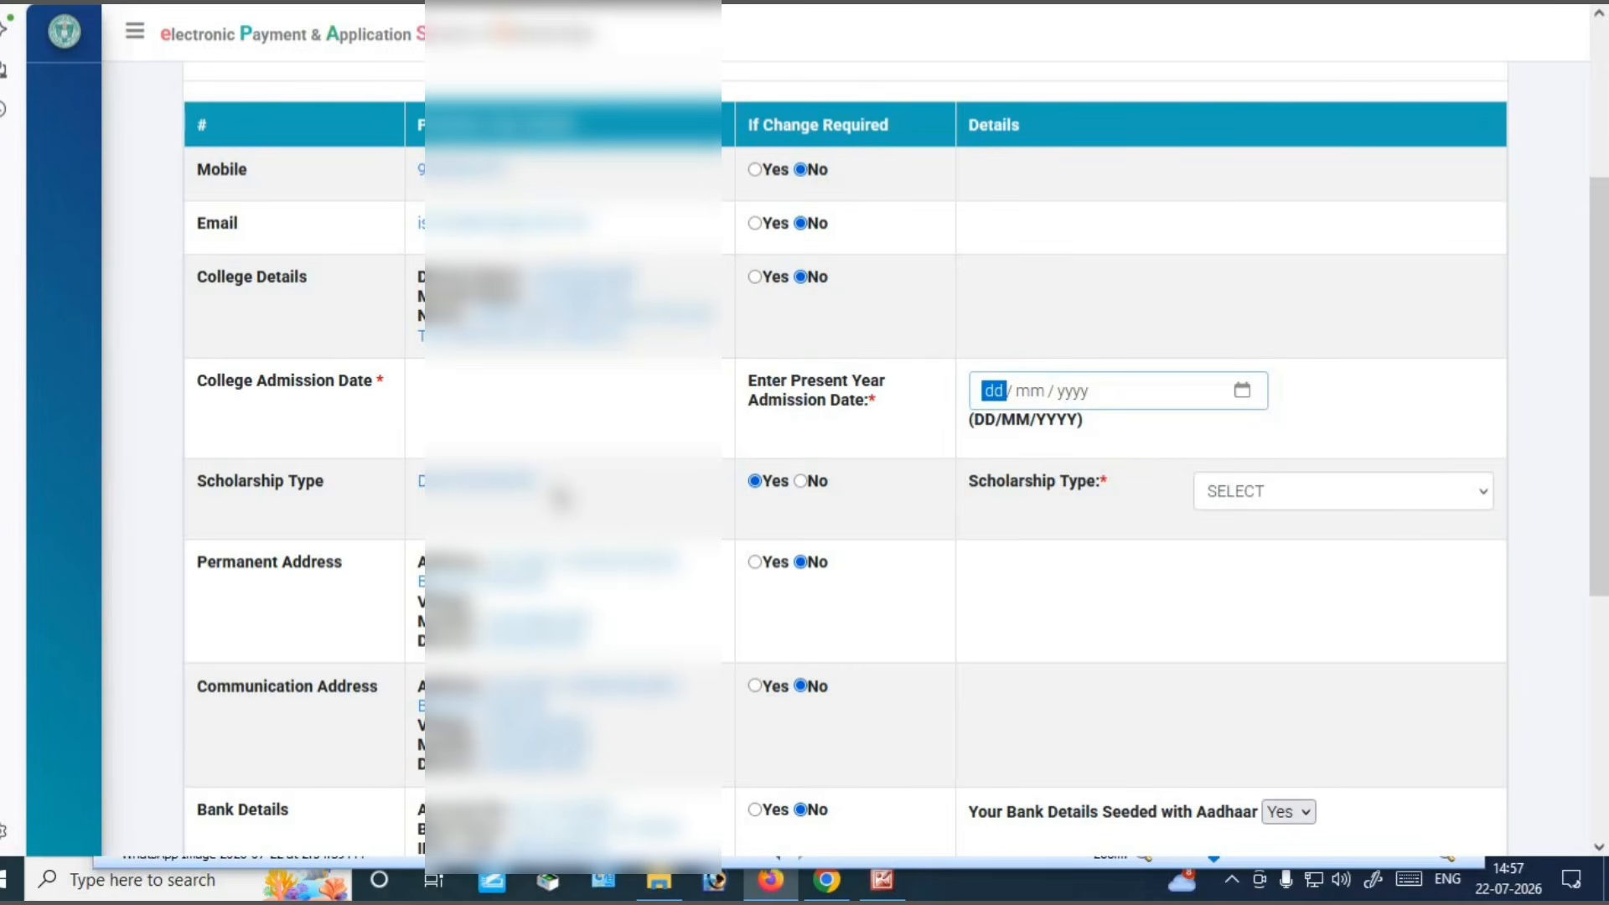
Pick Day Scholar(DS) from the Scholarship Type dropdown
{"action": "left_click_drag", "start_coordinate": [210, 487], "coordinate": [394, 496]}
{"action": "left_click", "coordinate": [1294, 495]}
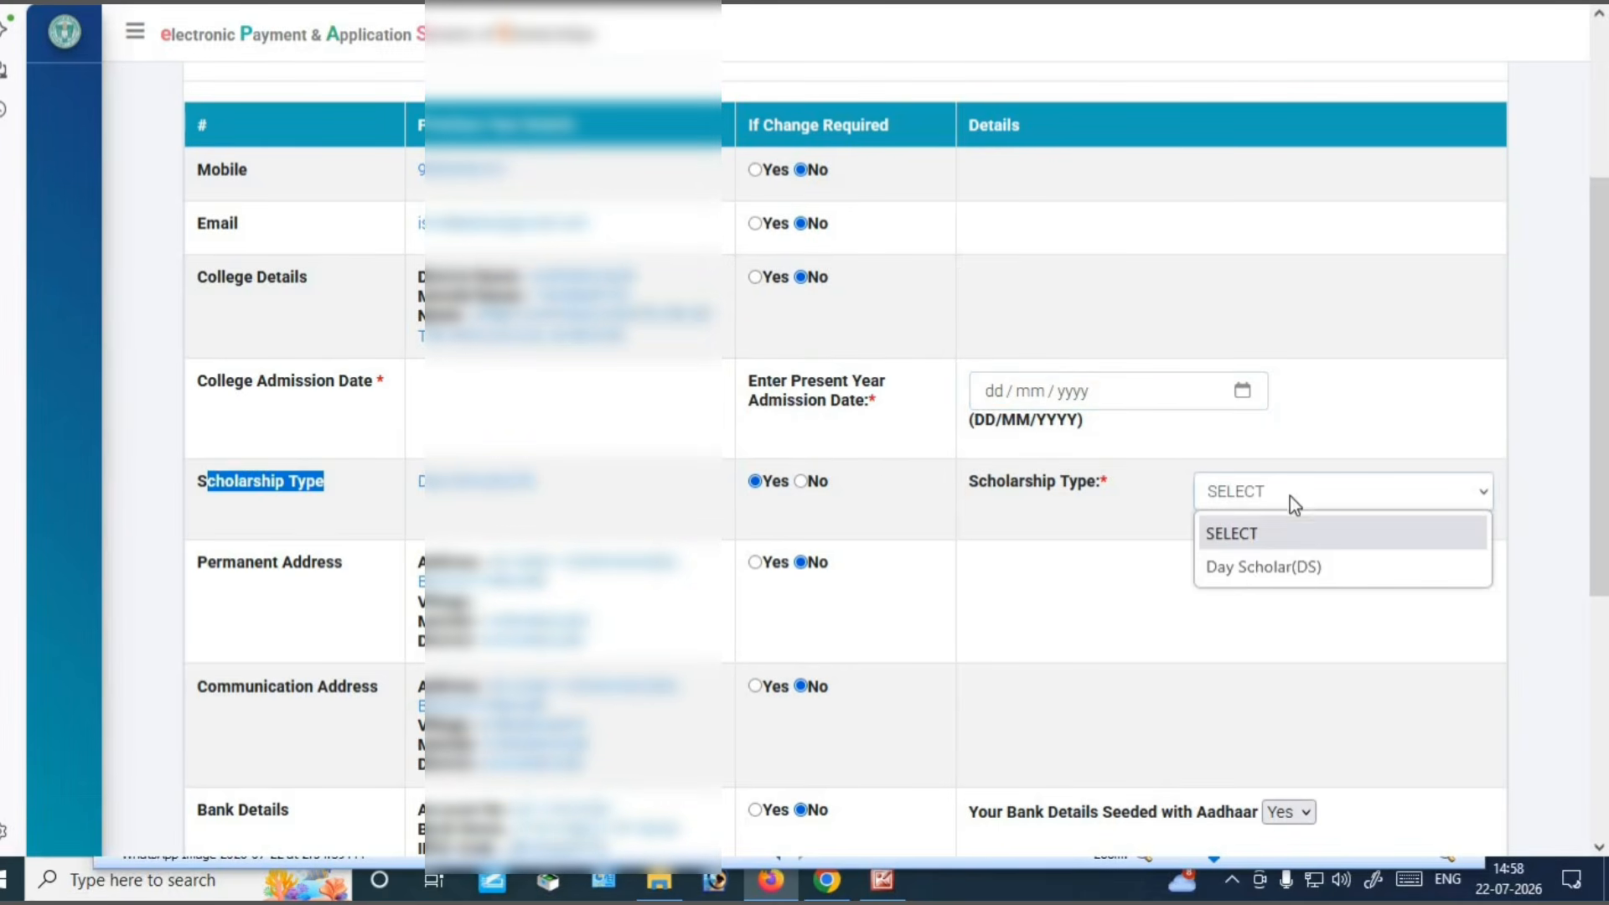
{"action": "left_click", "coordinate": [1248, 574]}
{"action": "left_click", "coordinate": [1160, 570]}
{"action": "left_click_drag", "start_coordinate": [1604, 350], "coordinate": [1483, 556]}
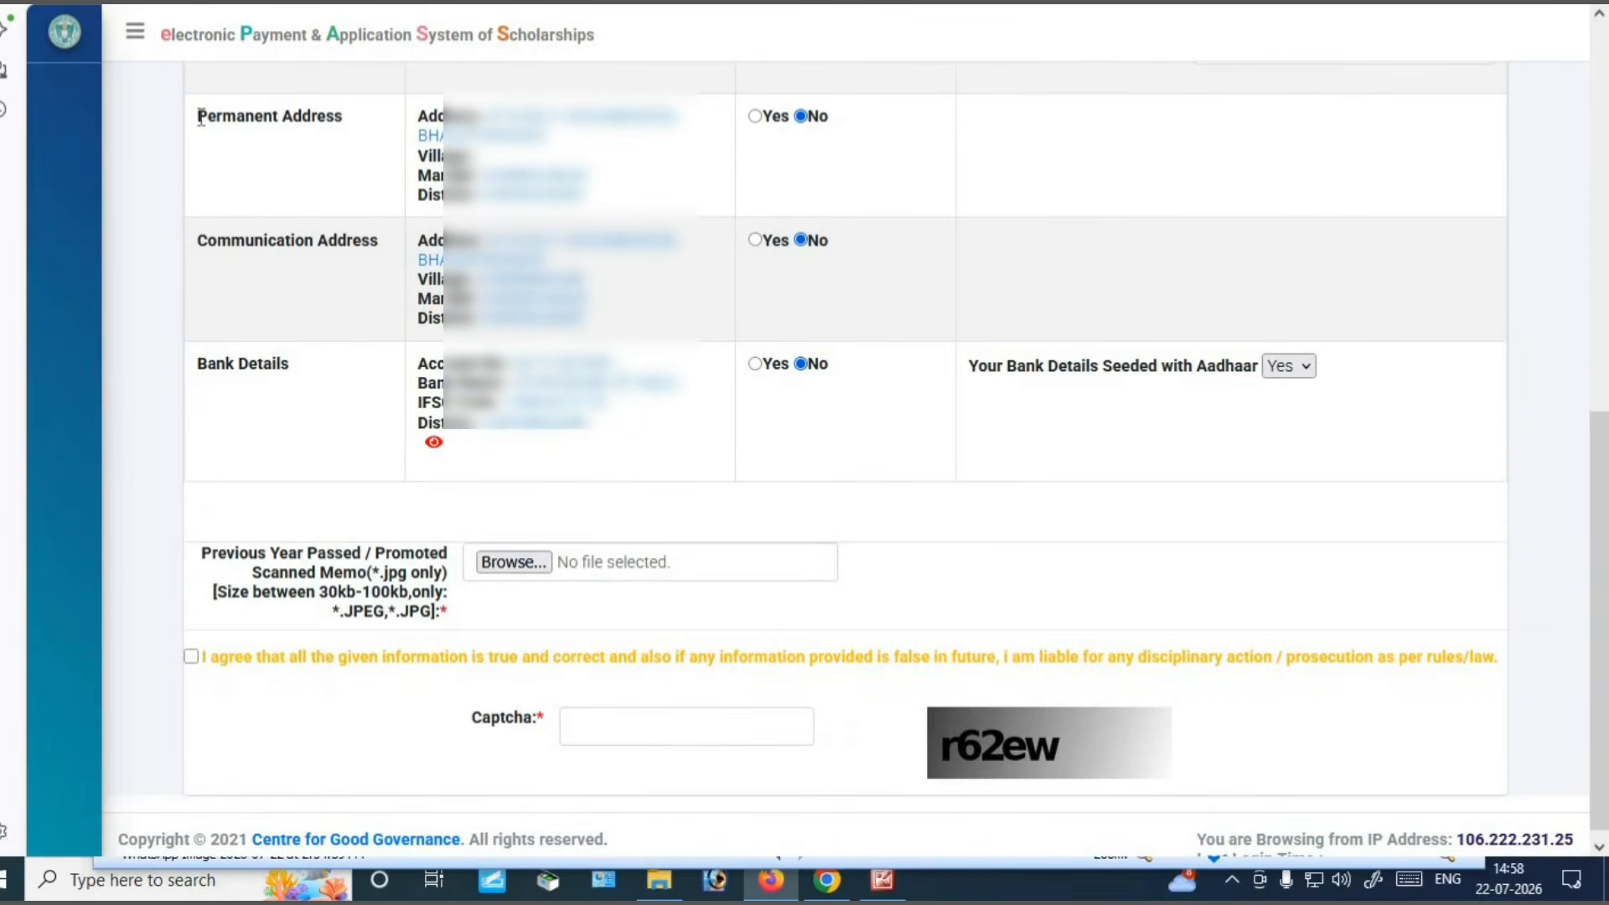
{"action": "left_click_drag", "start_coordinate": [197, 115], "coordinate": [389, 130]}
{"action": "left_click_drag", "start_coordinate": [198, 250], "coordinate": [355, 253]}
{"action": "left_click", "coordinate": [355, 253]}
{"action": "left_click", "coordinate": [434, 442]}
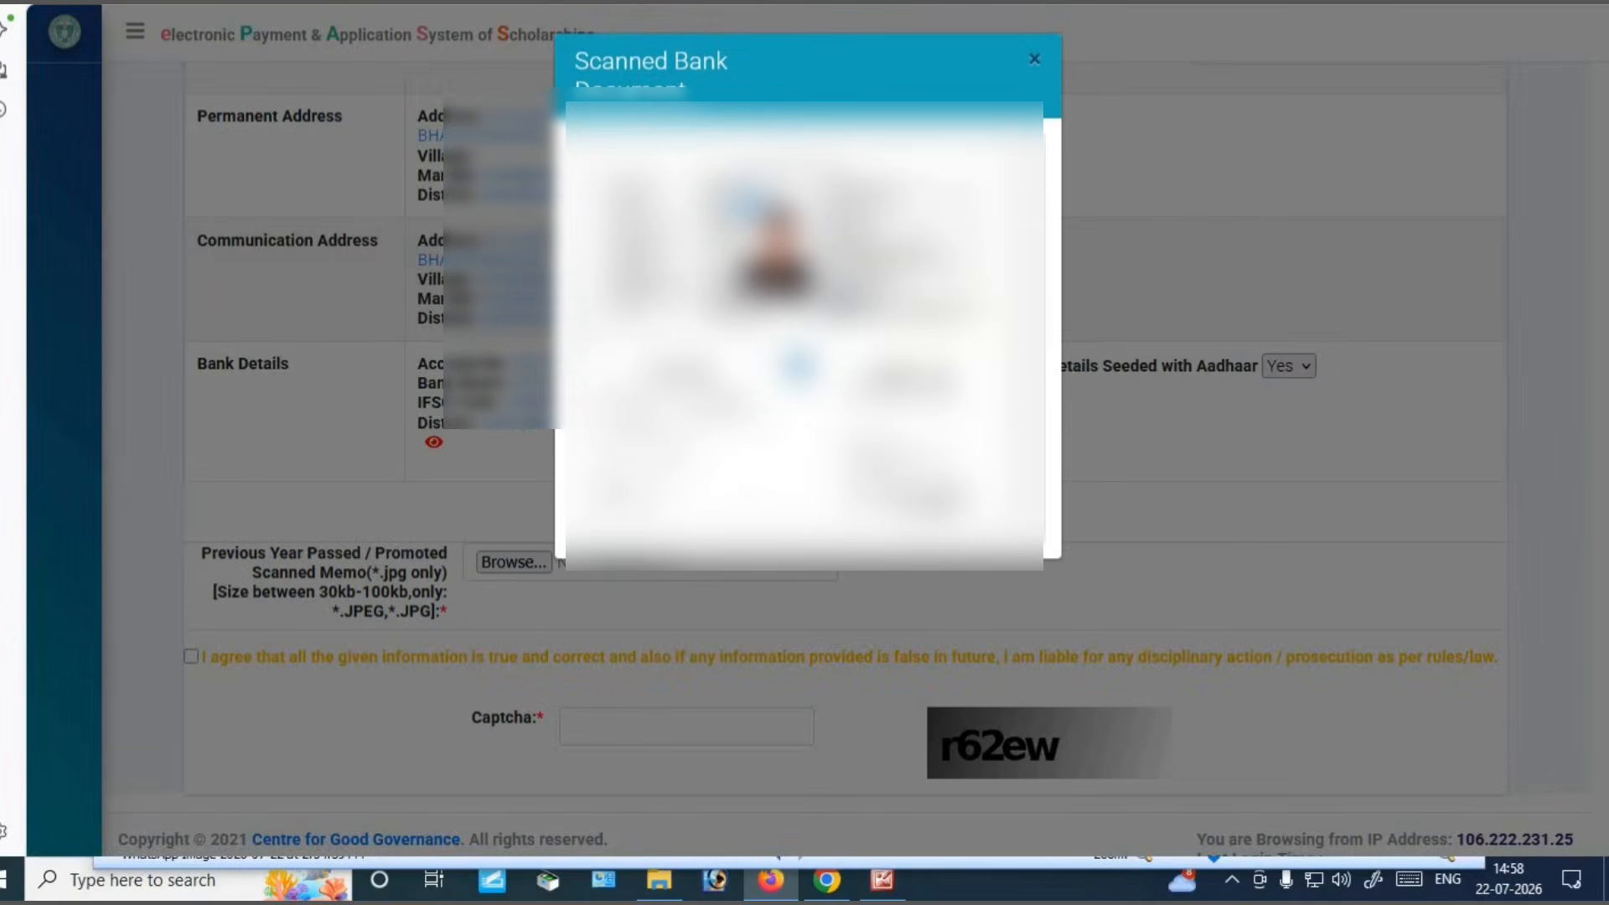
{"action": "left_click", "coordinate": [1035, 63]}
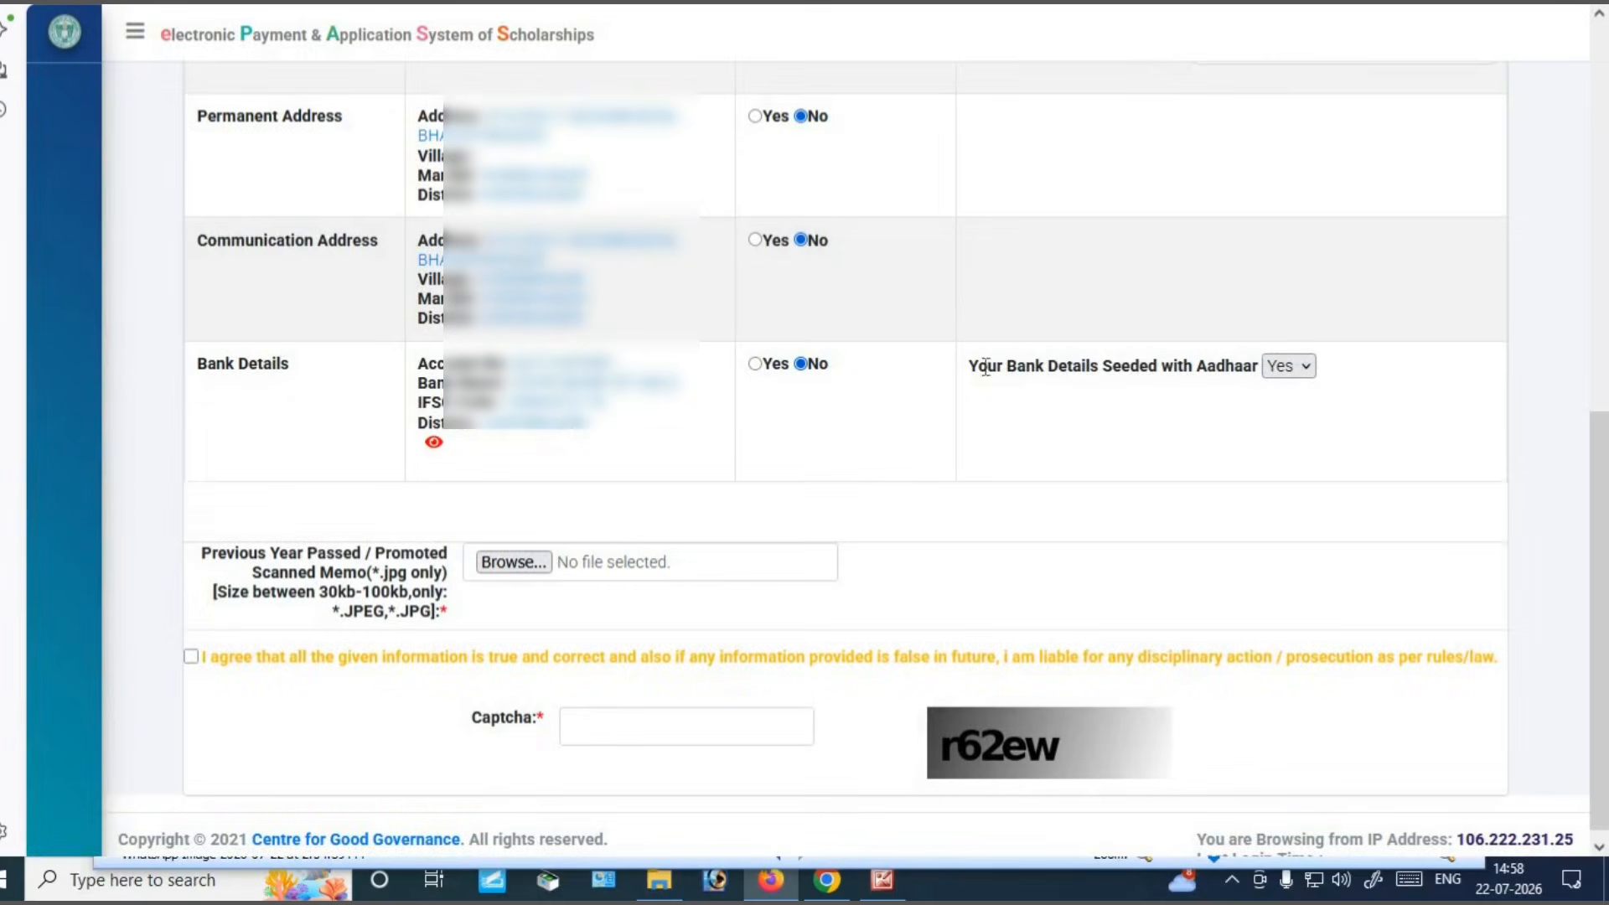
{"action": "left_click_drag", "start_coordinate": [987, 369], "coordinate": [1302, 370]}
{"action": "left_click", "coordinate": [1302, 370]}
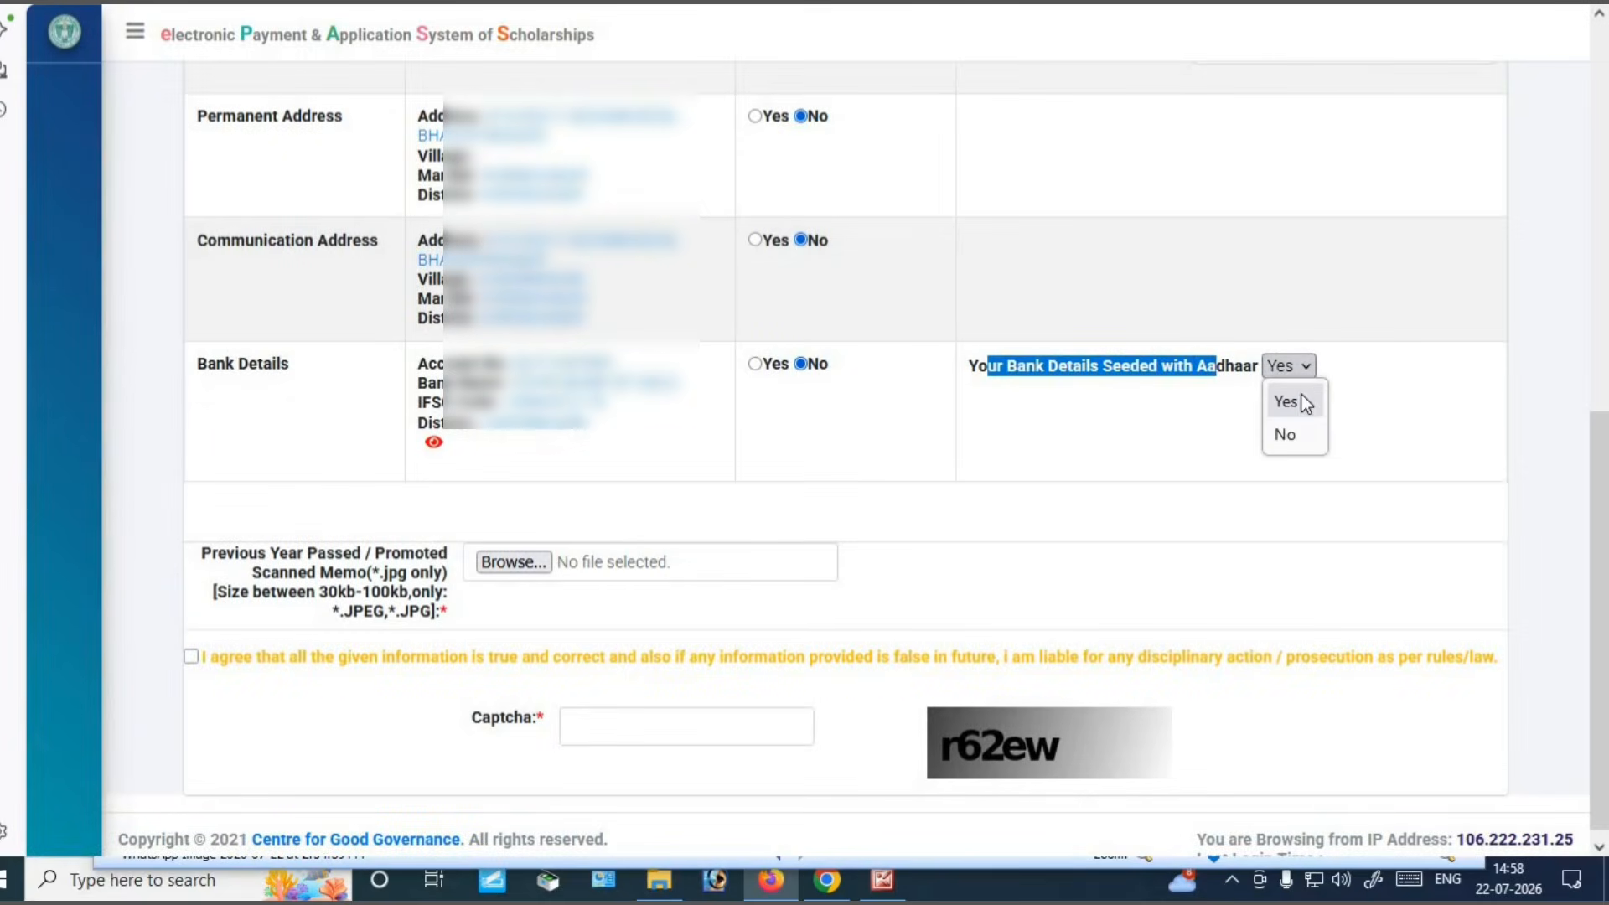
{"action": "left_click", "coordinate": [1304, 404]}
{"action": "left_click", "coordinate": [1021, 449]}
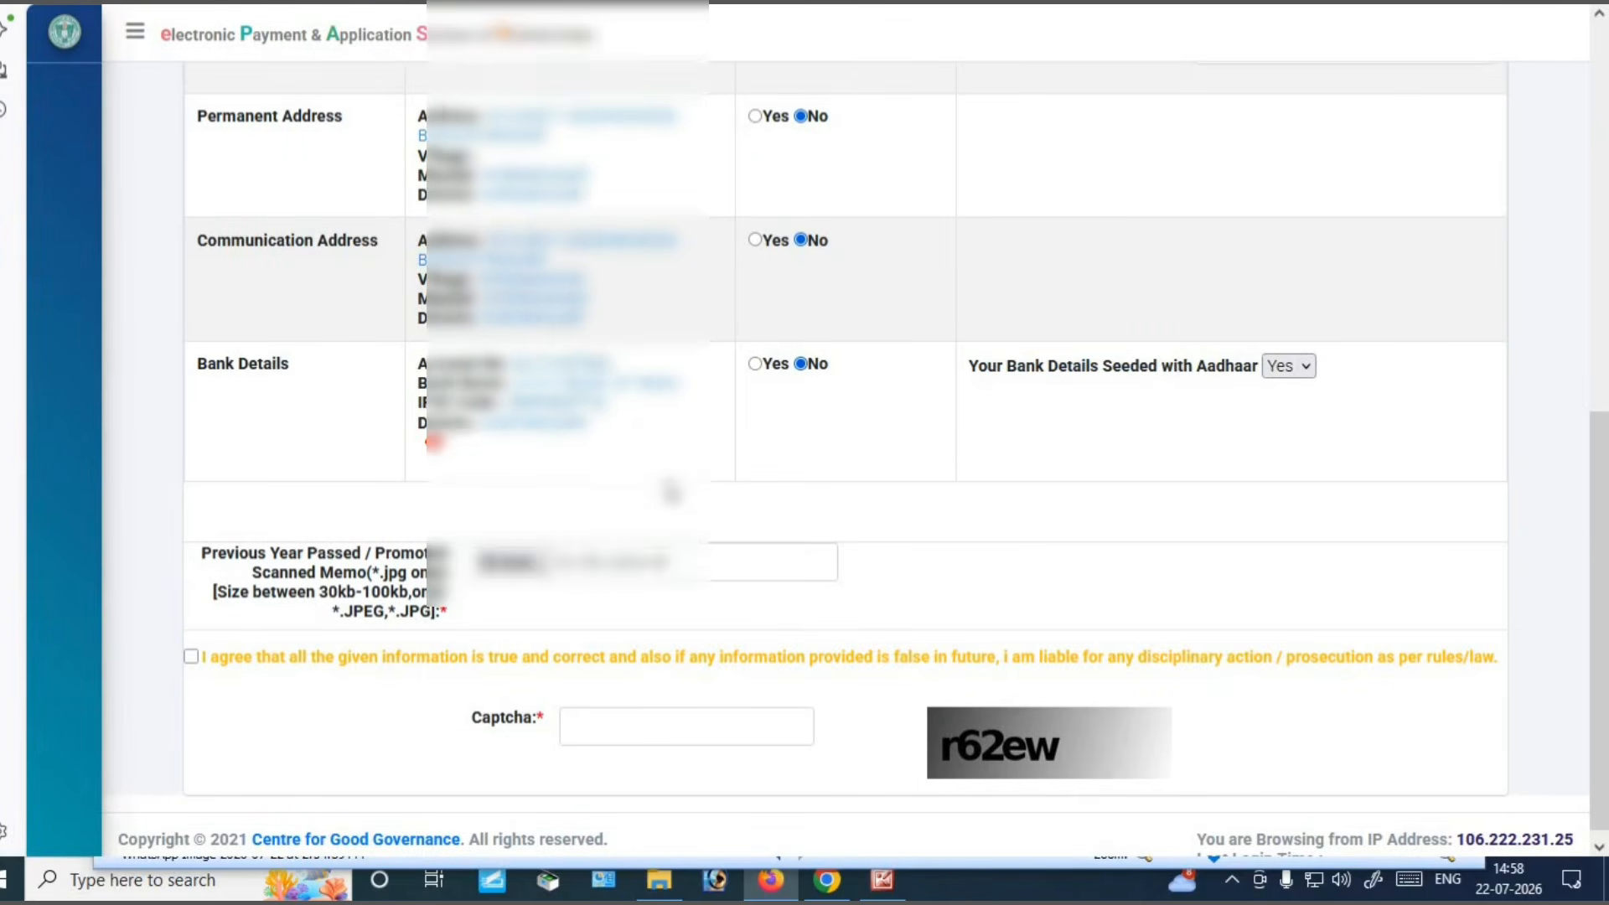
Scroll back to the Previous Year Passed / Promoted Scanned Memo upload and review its requirements
{"action": "scroll", "coordinate": [729, 360], "scroll_direction": "up", "scroll_amount": 2}
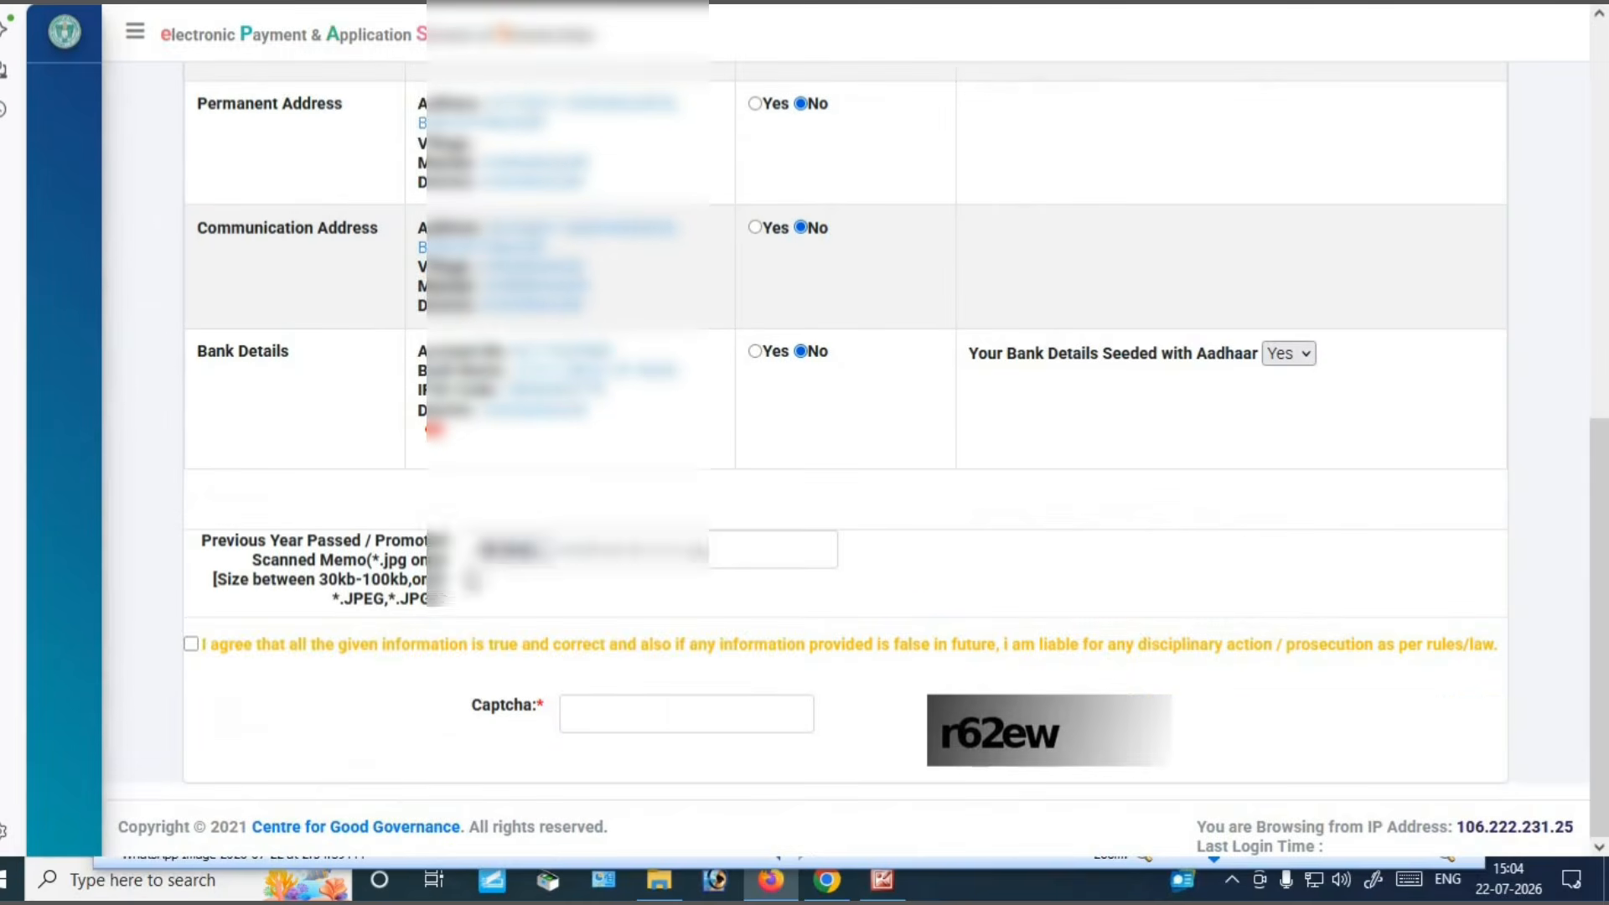
{"action": "left_click_drag", "start_coordinate": [236, 541], "coordinate": [402, 600]}
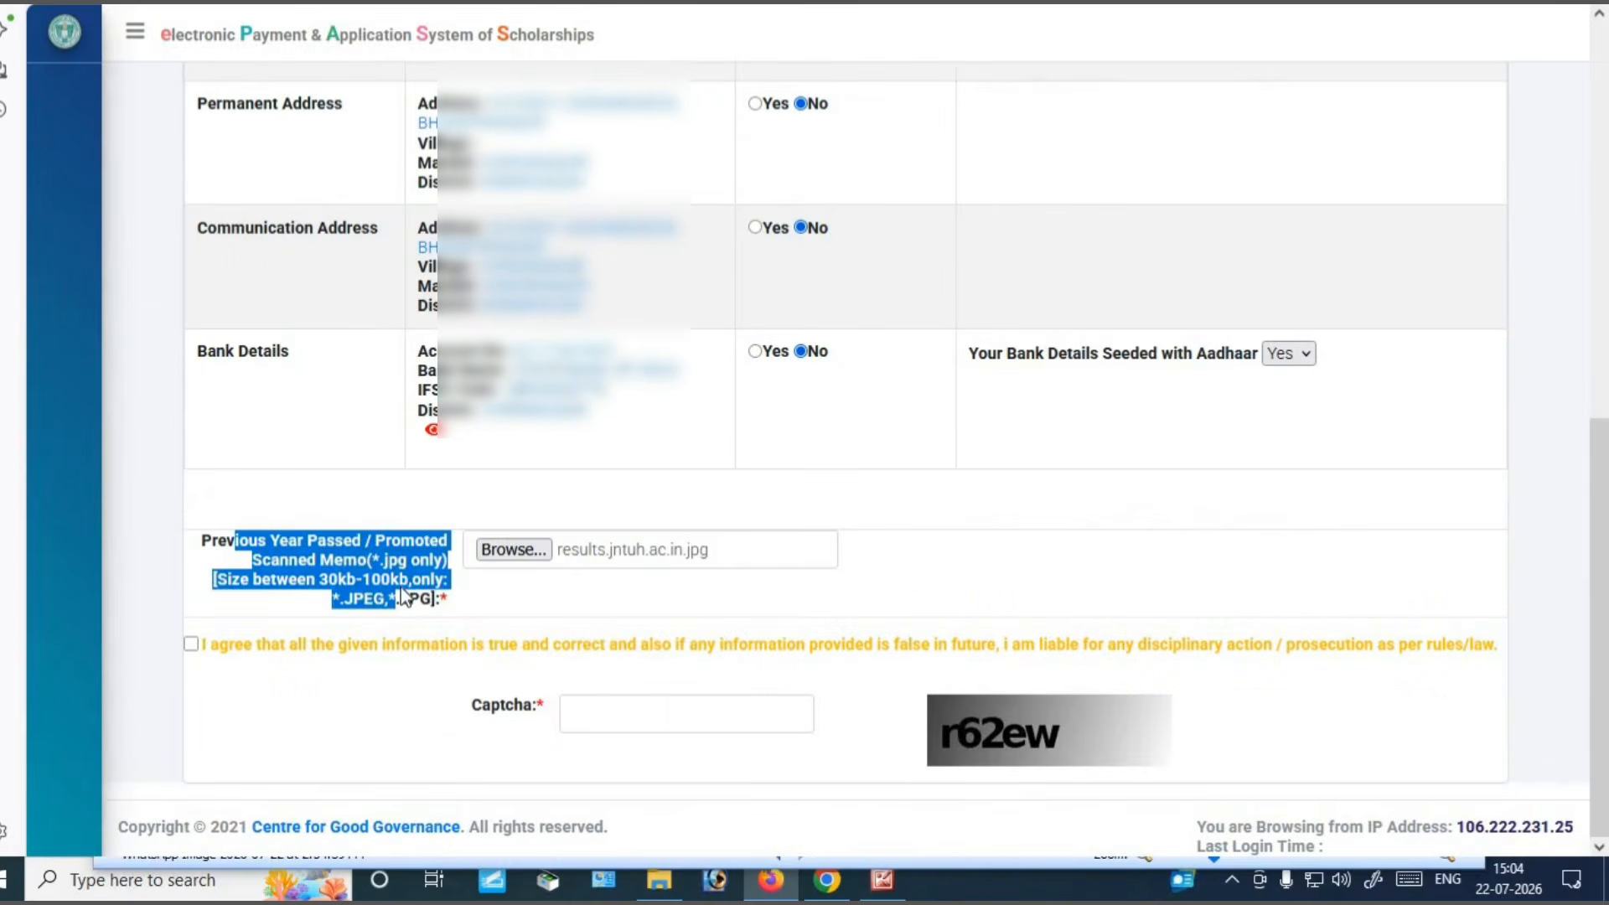
{"action": "left_click", "coordinate": [402, 595]}
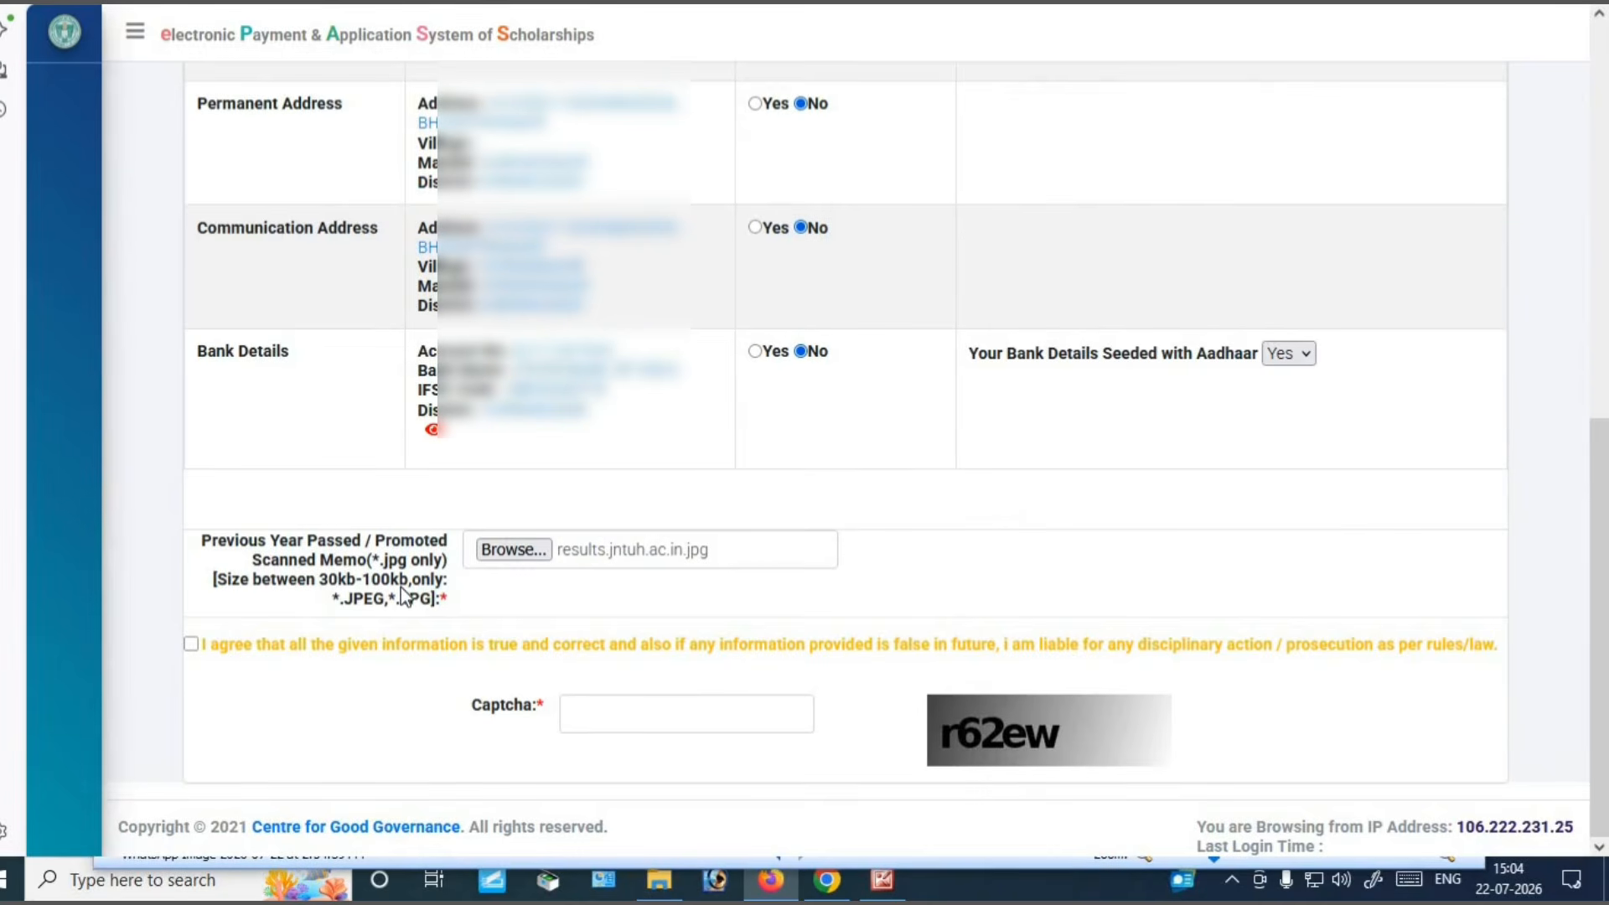
{"action": "left_click_drag", "start_coordinate": [212, 547], "coordinate": [423, 580]}
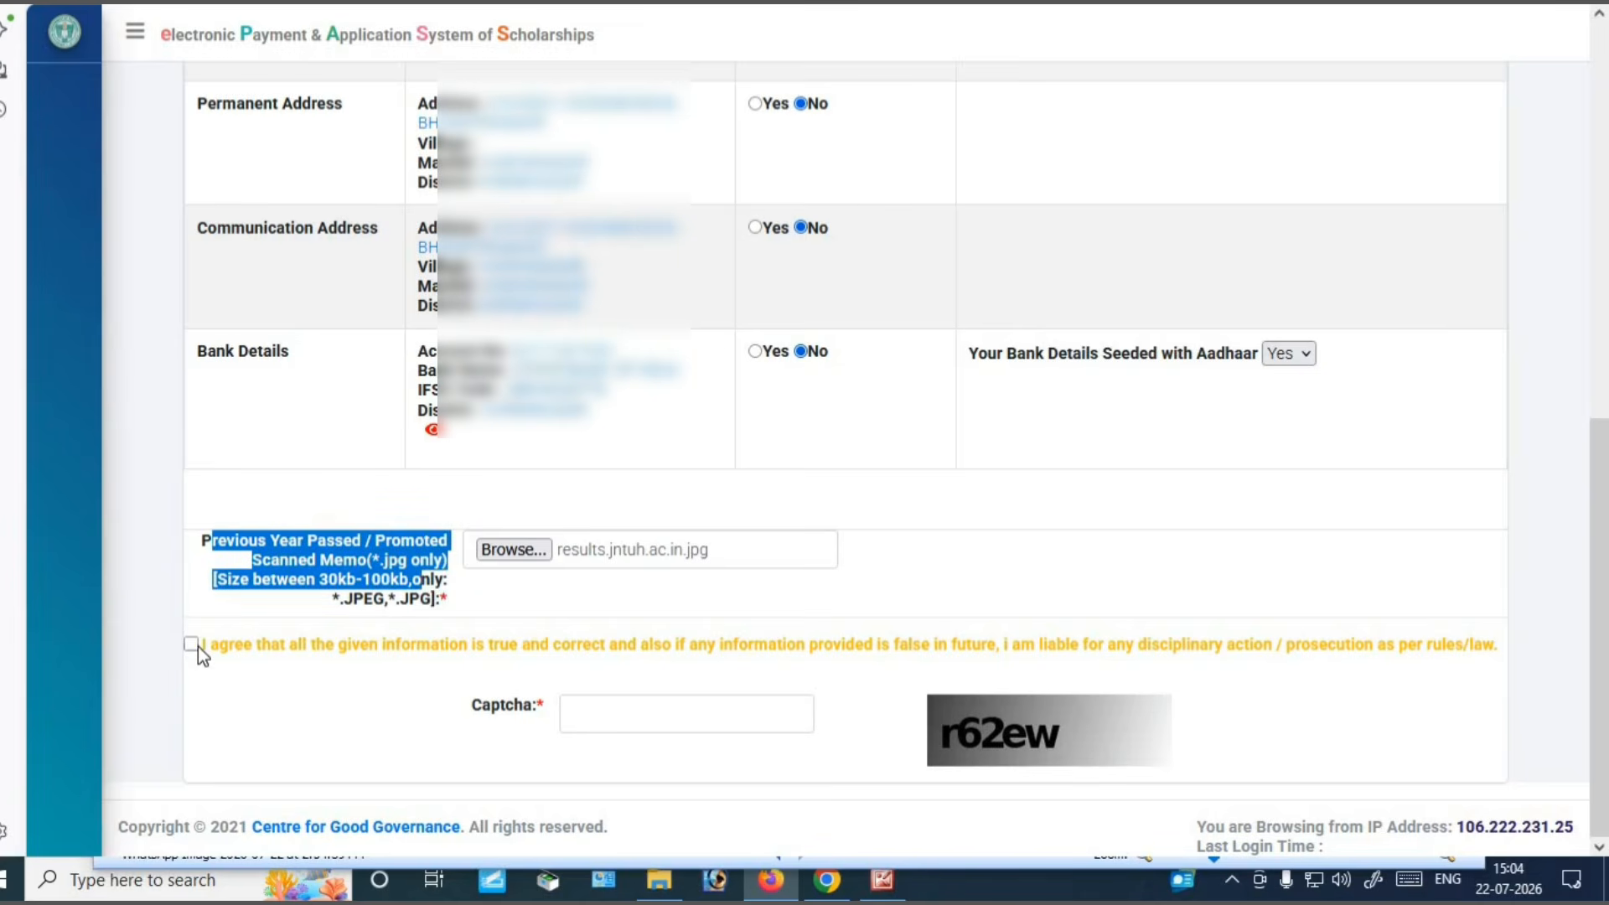
Tick the I agree declaration and enter the captcha characters shown beside the form
{"action": "left_click", "coordinate": [192, 644]}
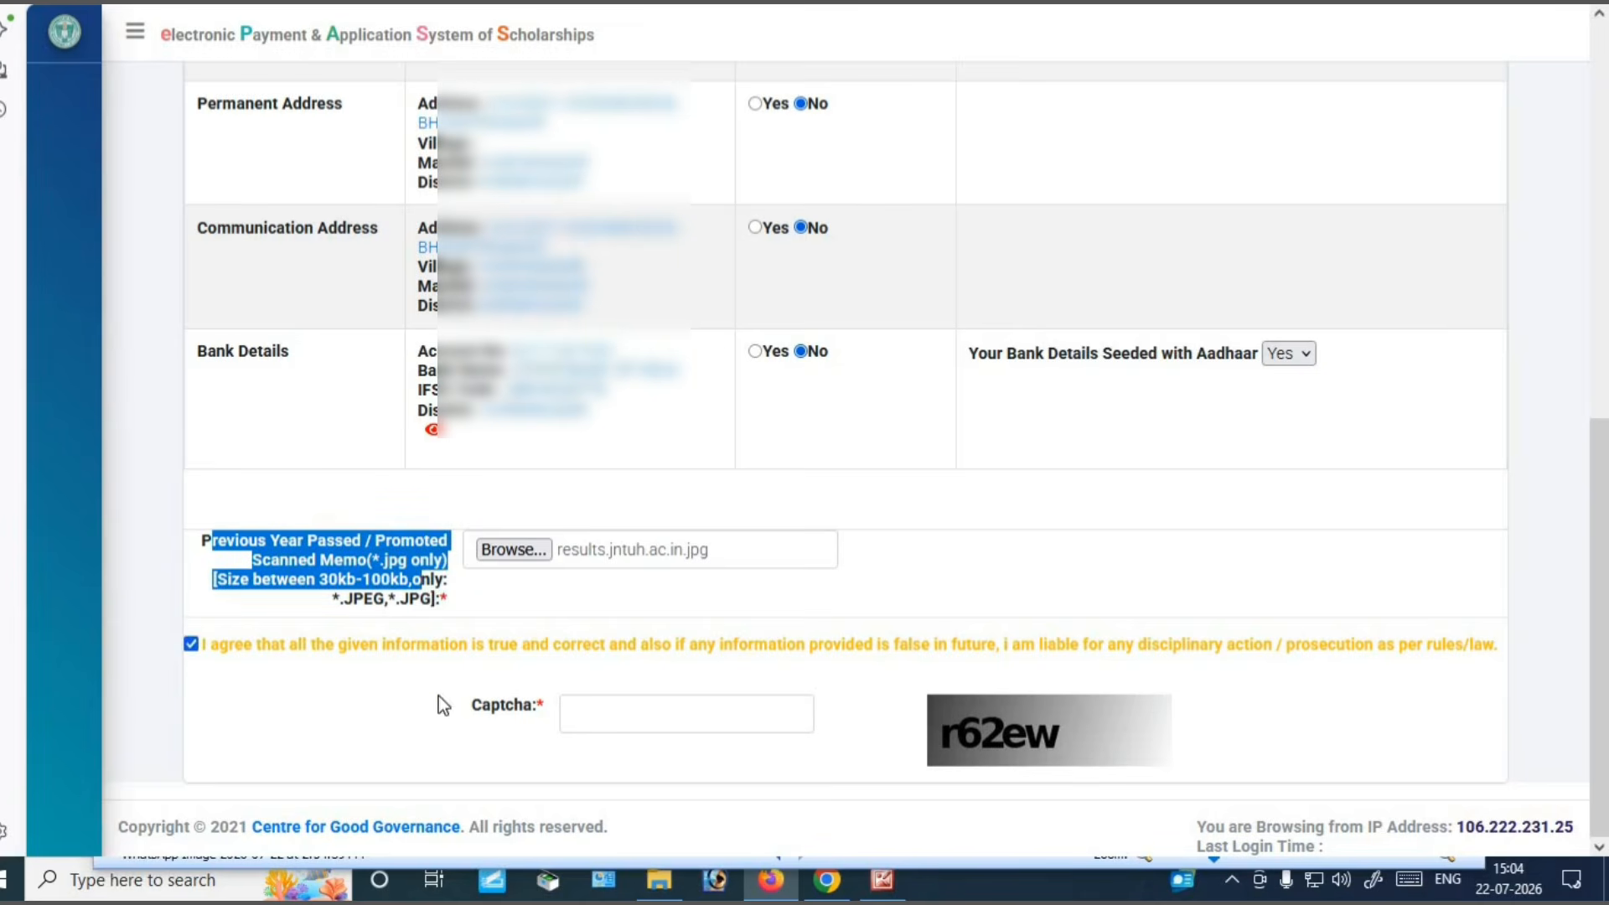
{"action": "left_click", "coordinate": [647, 718]}
{"action": "type", "text": "r62"}
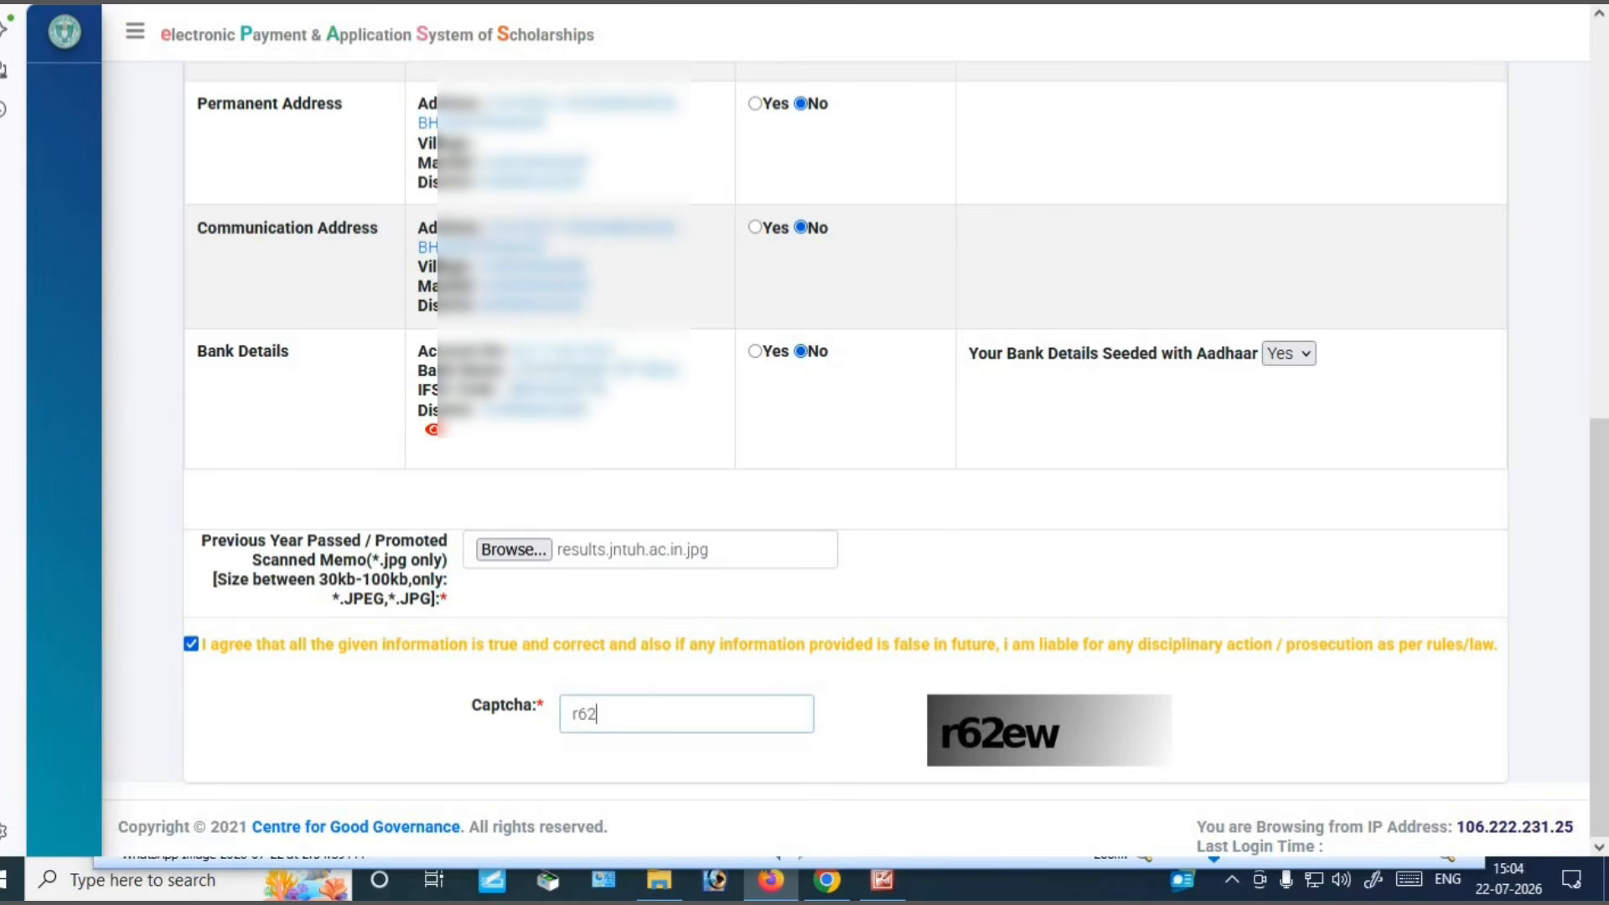
{"action": "type", "text": "ew"}
{"action": "scroll", "coordinate": [812, 793], "scroll_direction": "down", "scroll_amount": 1}
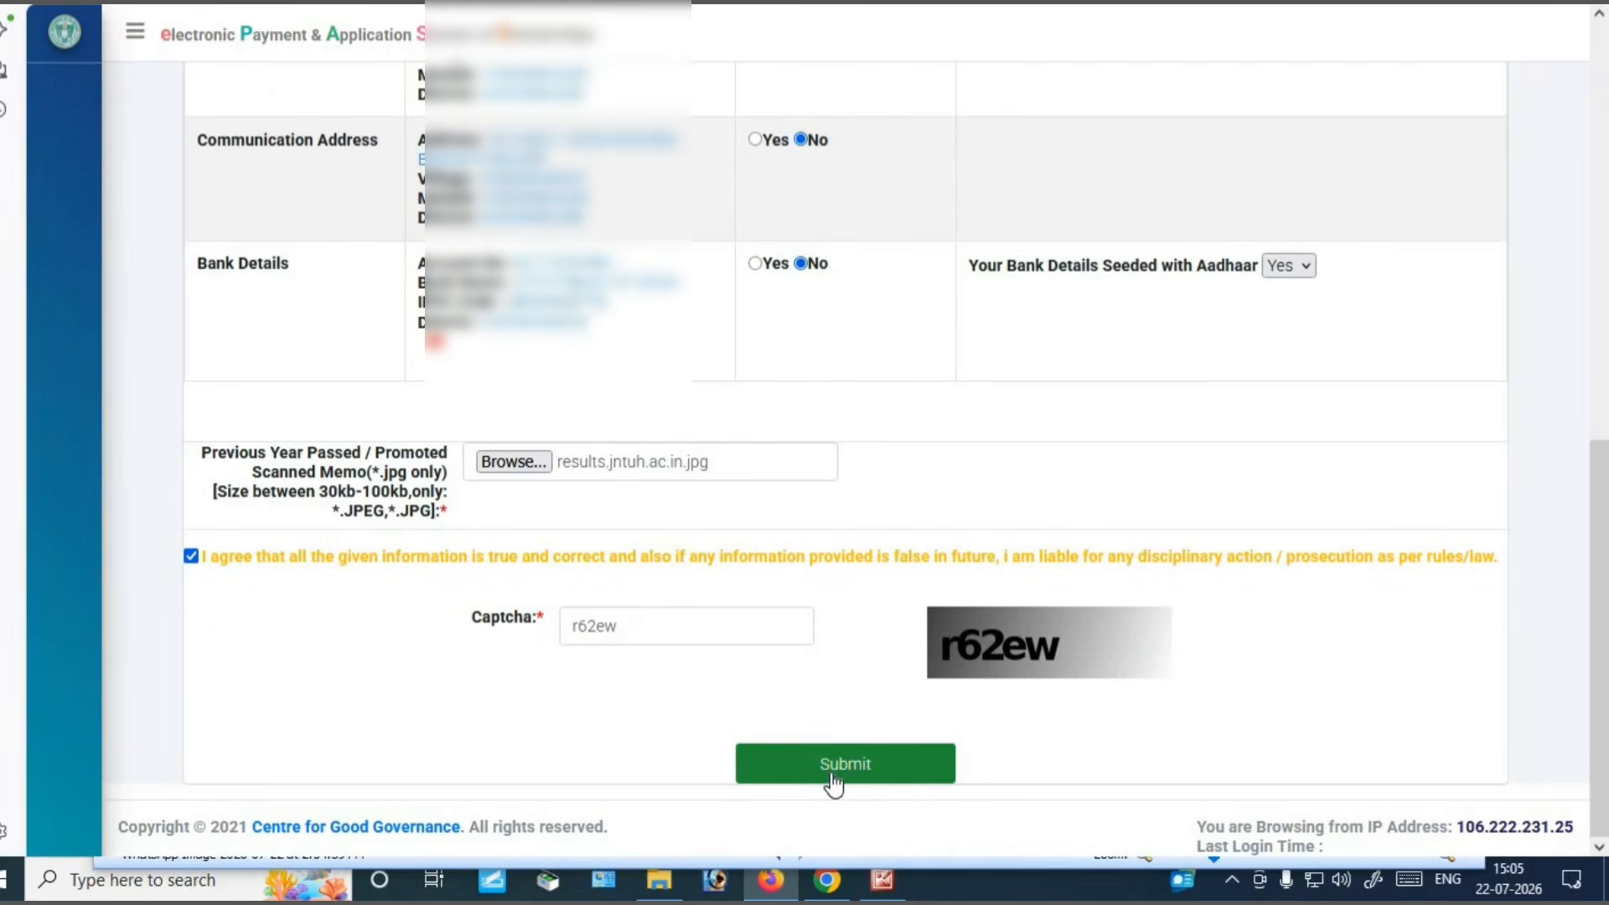
Submit the renewal form, confirm it, and enter and submit the received OTP
{"action": "left_click", "coordinate": [854, 765]}
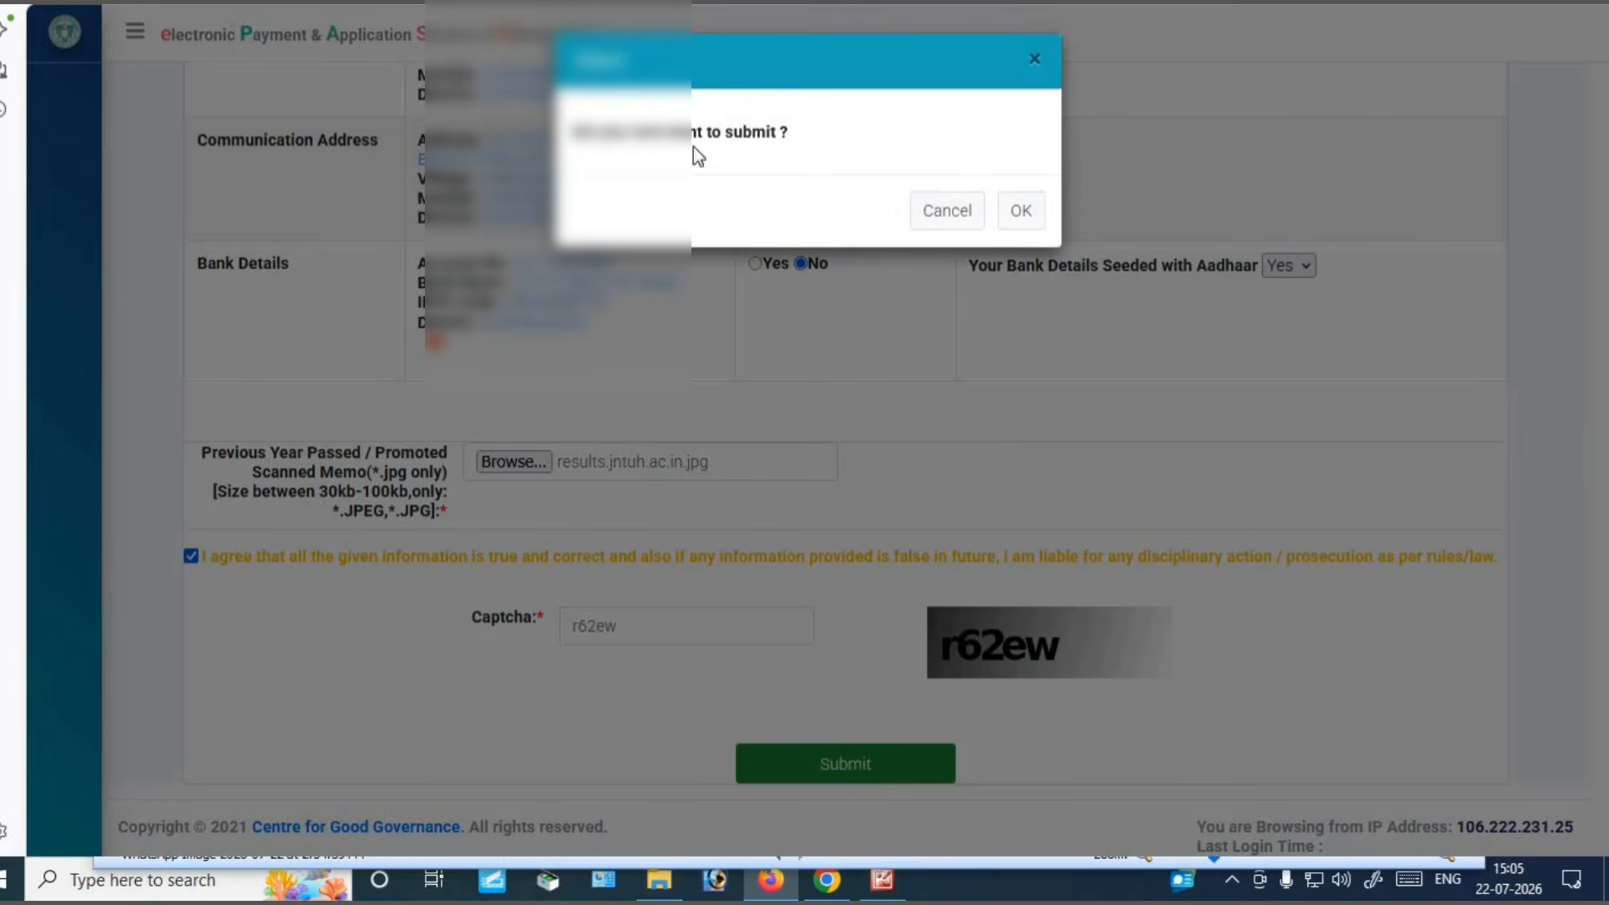
{"action": "left_click", "coordinate": [1020, 210]}
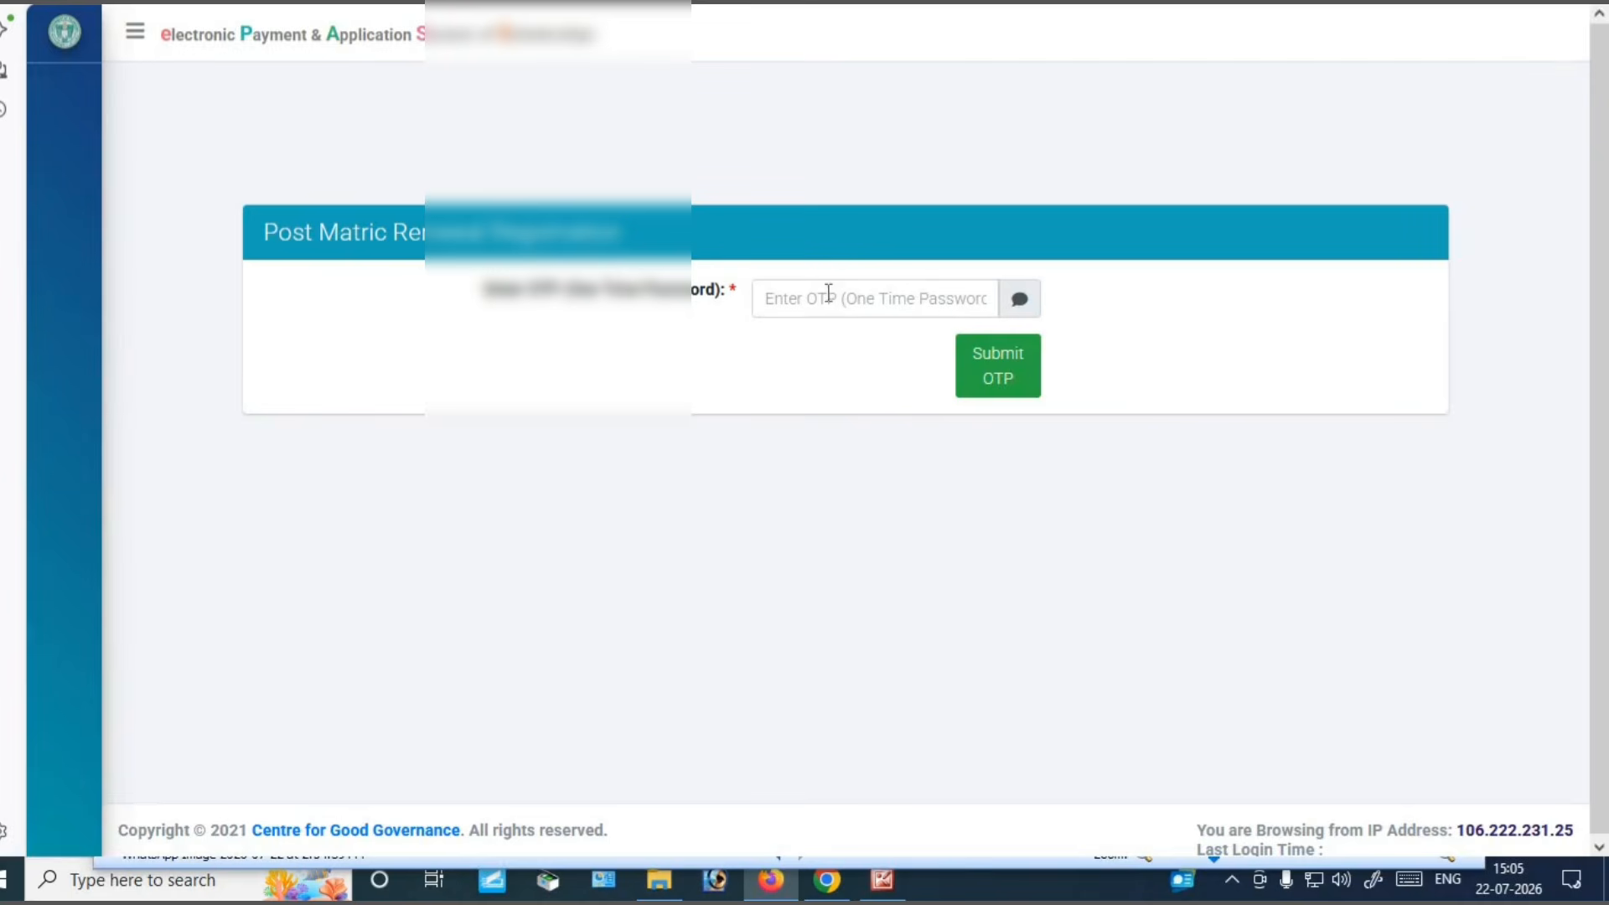
{"action": "left_click_drag", "start_coordinate": [513, 290], "coordinate": [711, 300]}
{"action": "left_click", "coordinate": [722, 330]}
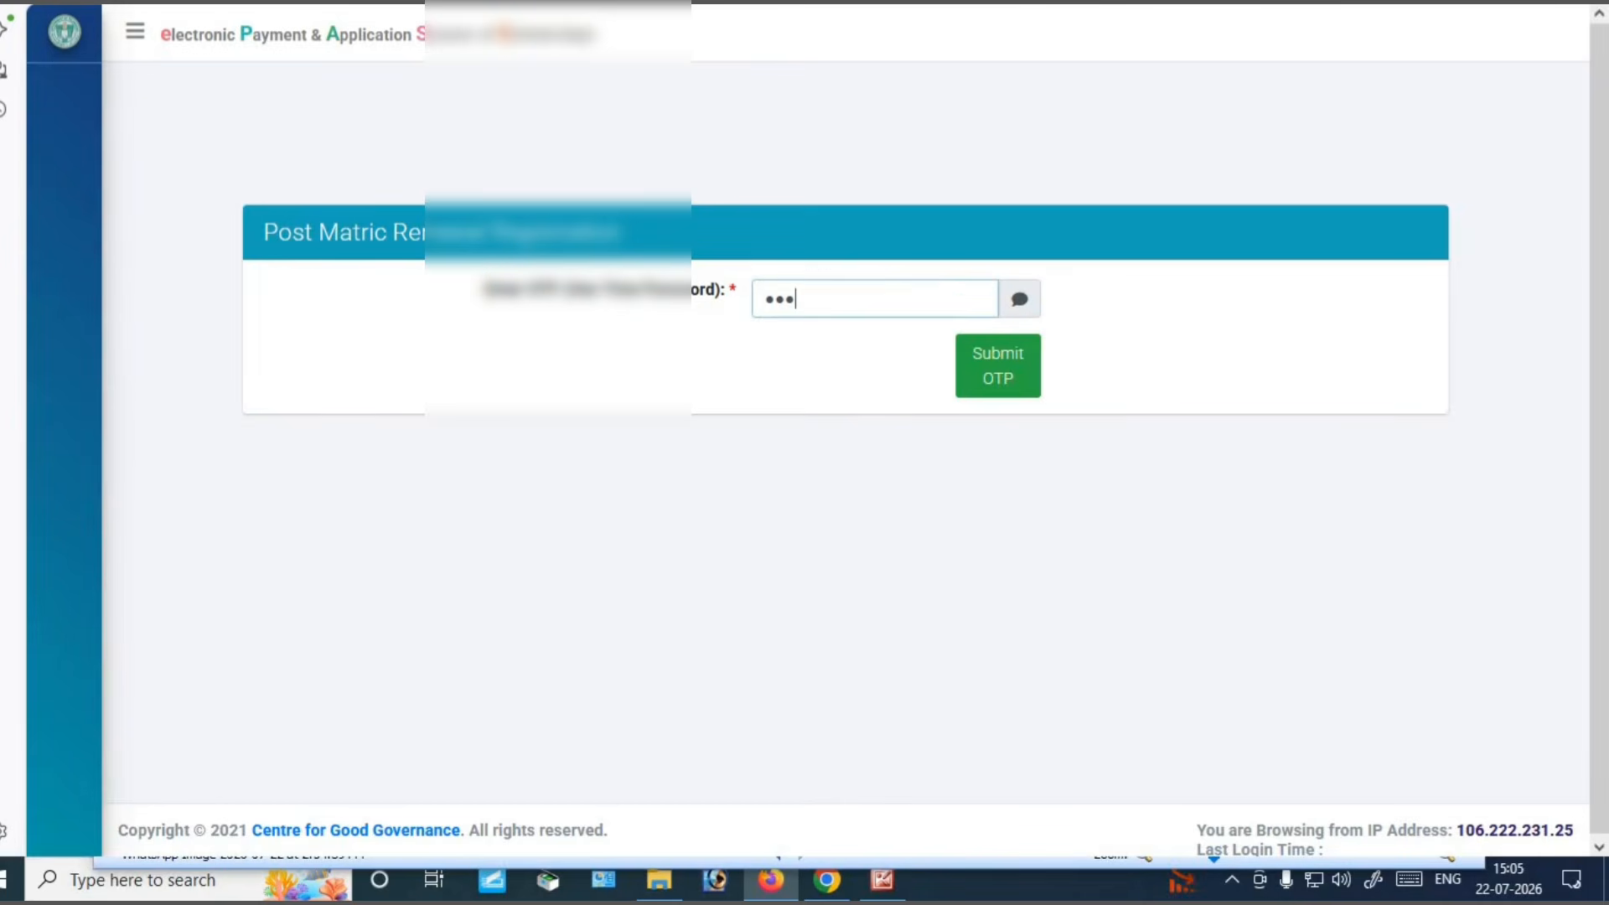
{"action": "type", "text": "1234"}
{"action": "left_click", "coordinate": [994, 381]}
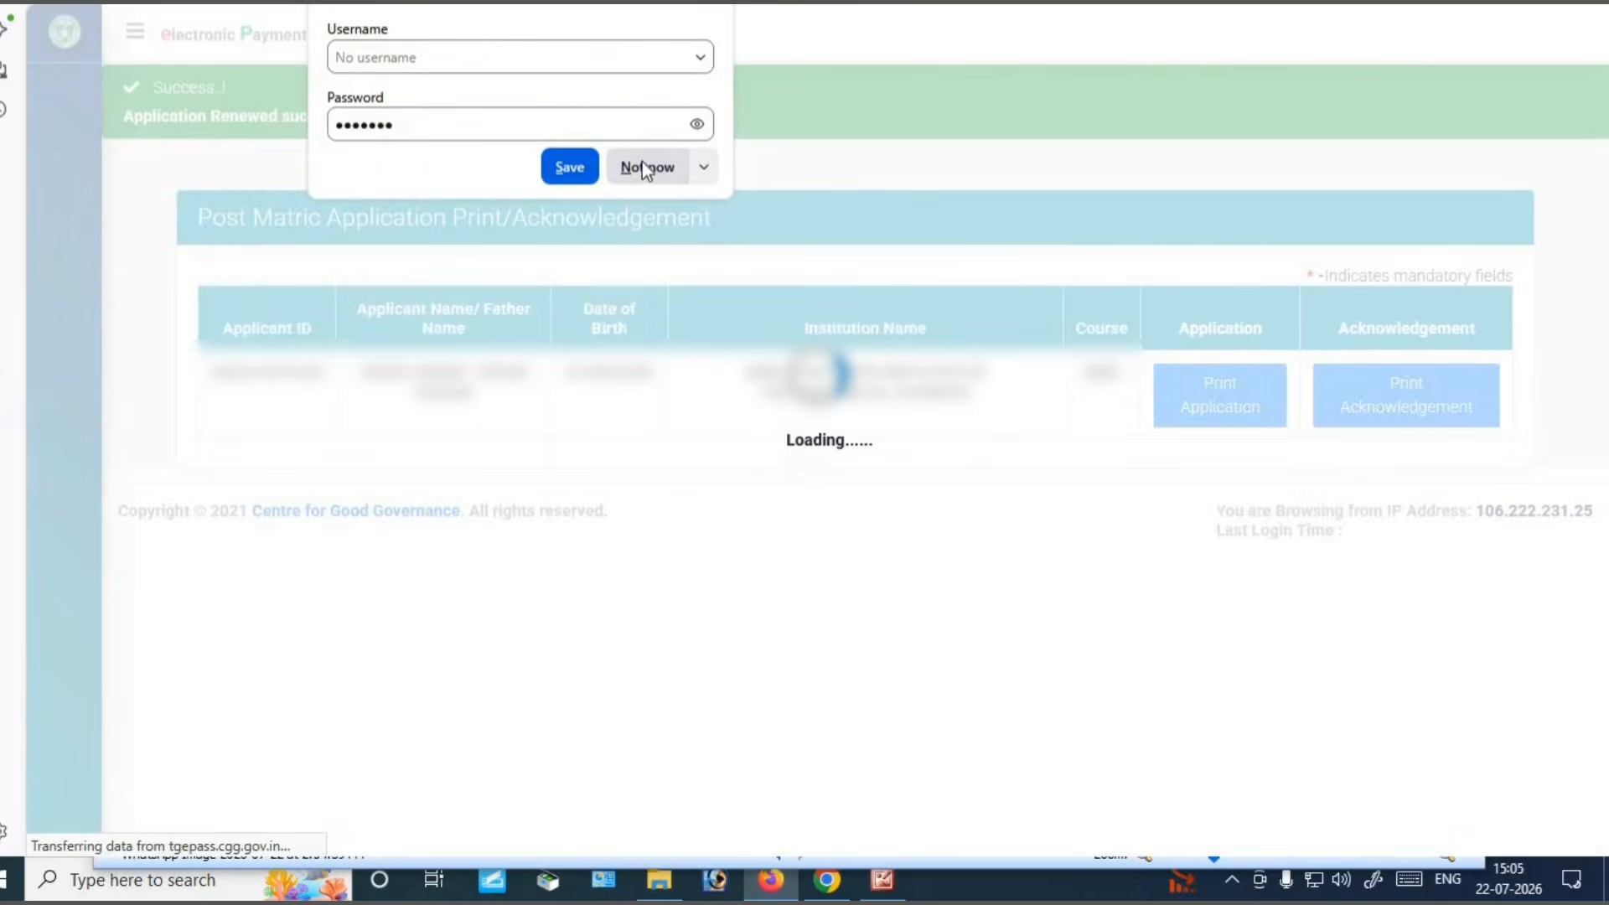
Decline saving the password, then print the renewed application form on the current printer
{"action": "left_click", "coordinate": [642, 163]}
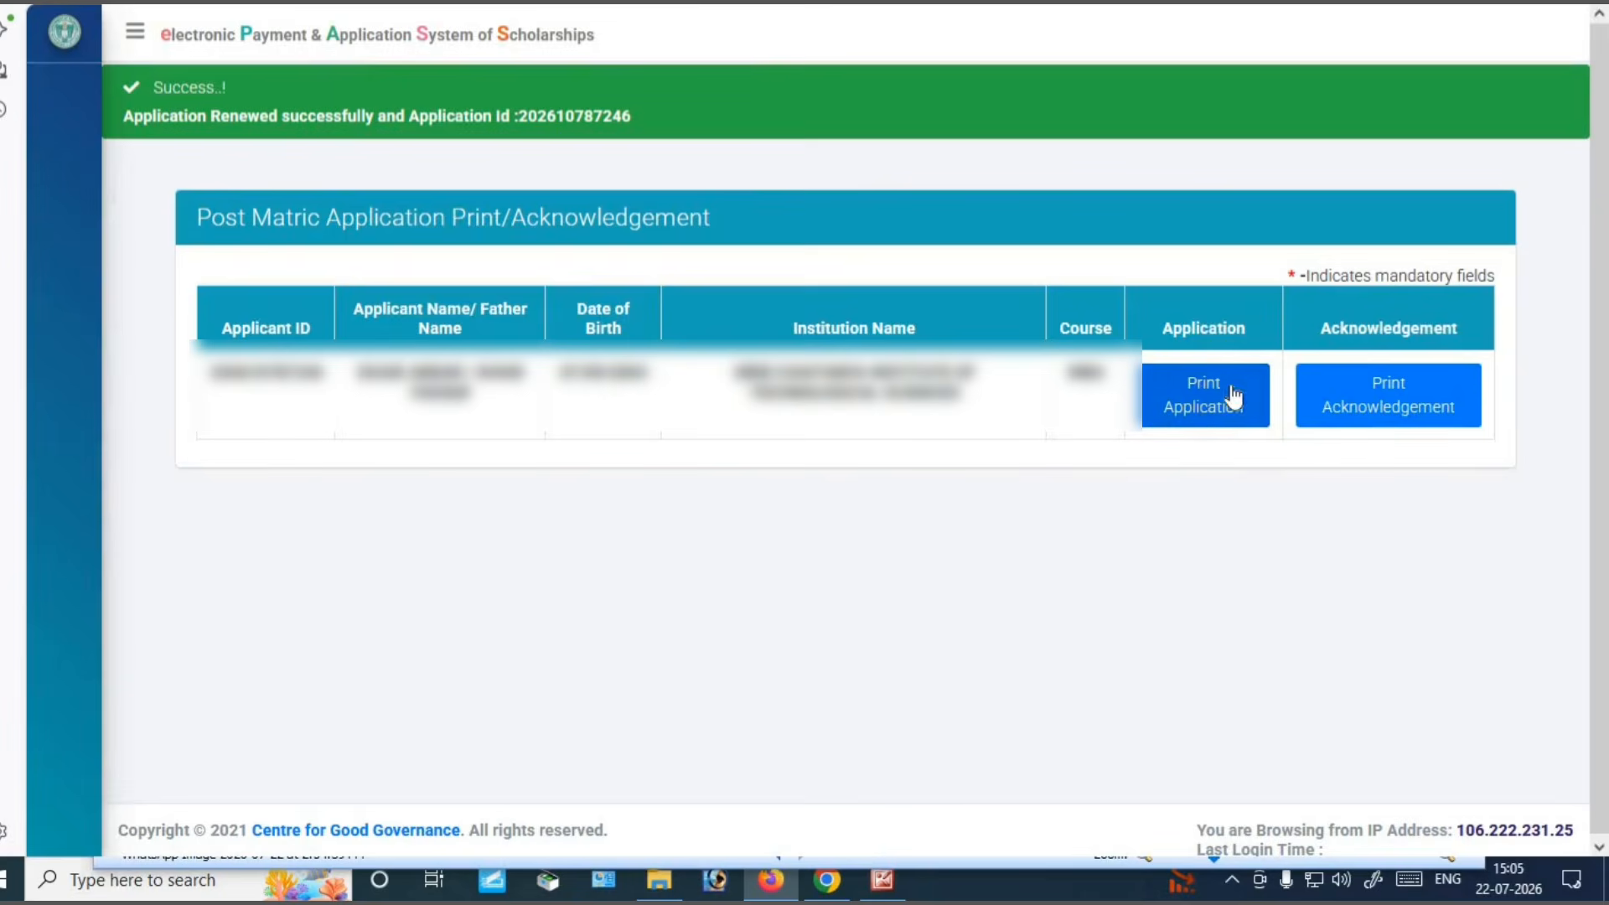
{"action": "left_click", "coordinate": [1209, 417]}
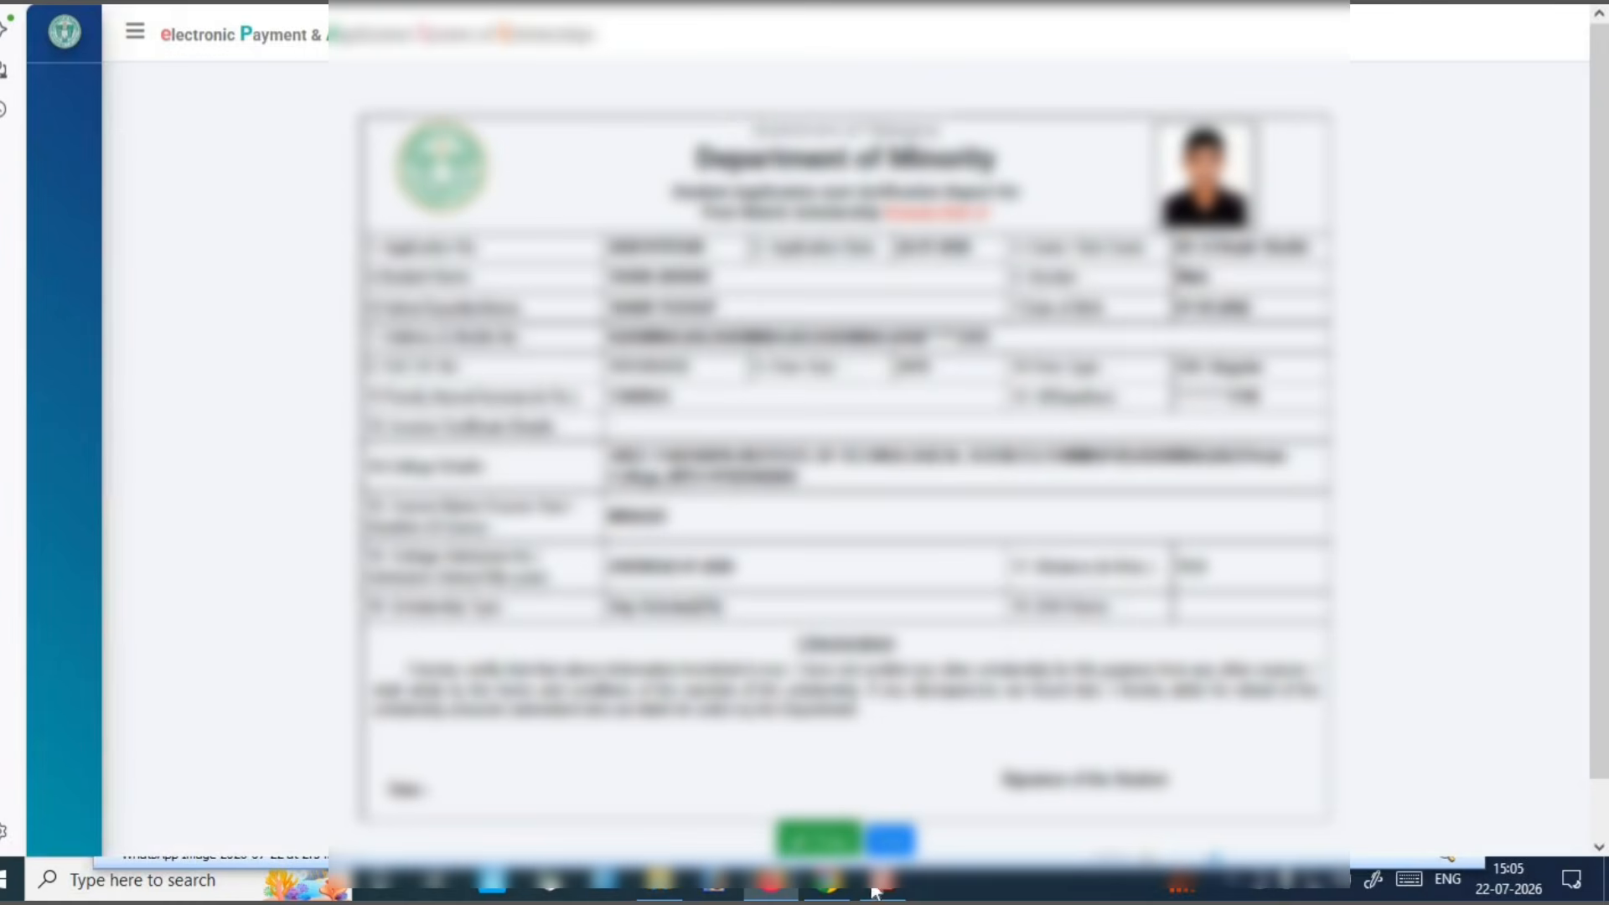
{"action": "left_click", "coordinate": [817, 838]}
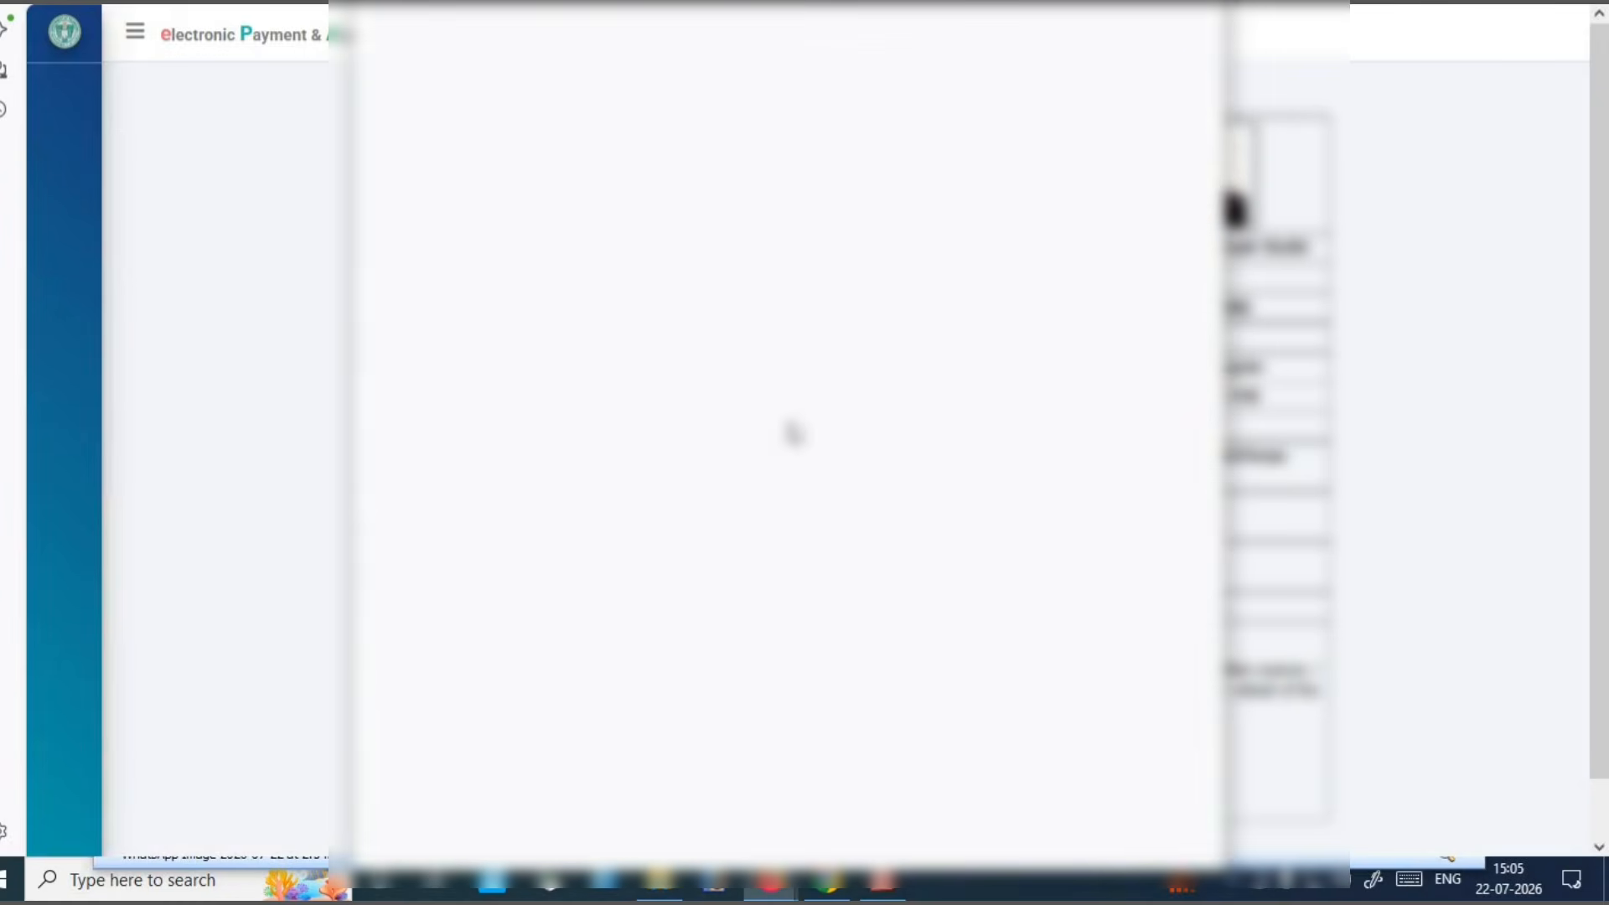
{"action": "left_click", "coordinate": [1005, 80]}
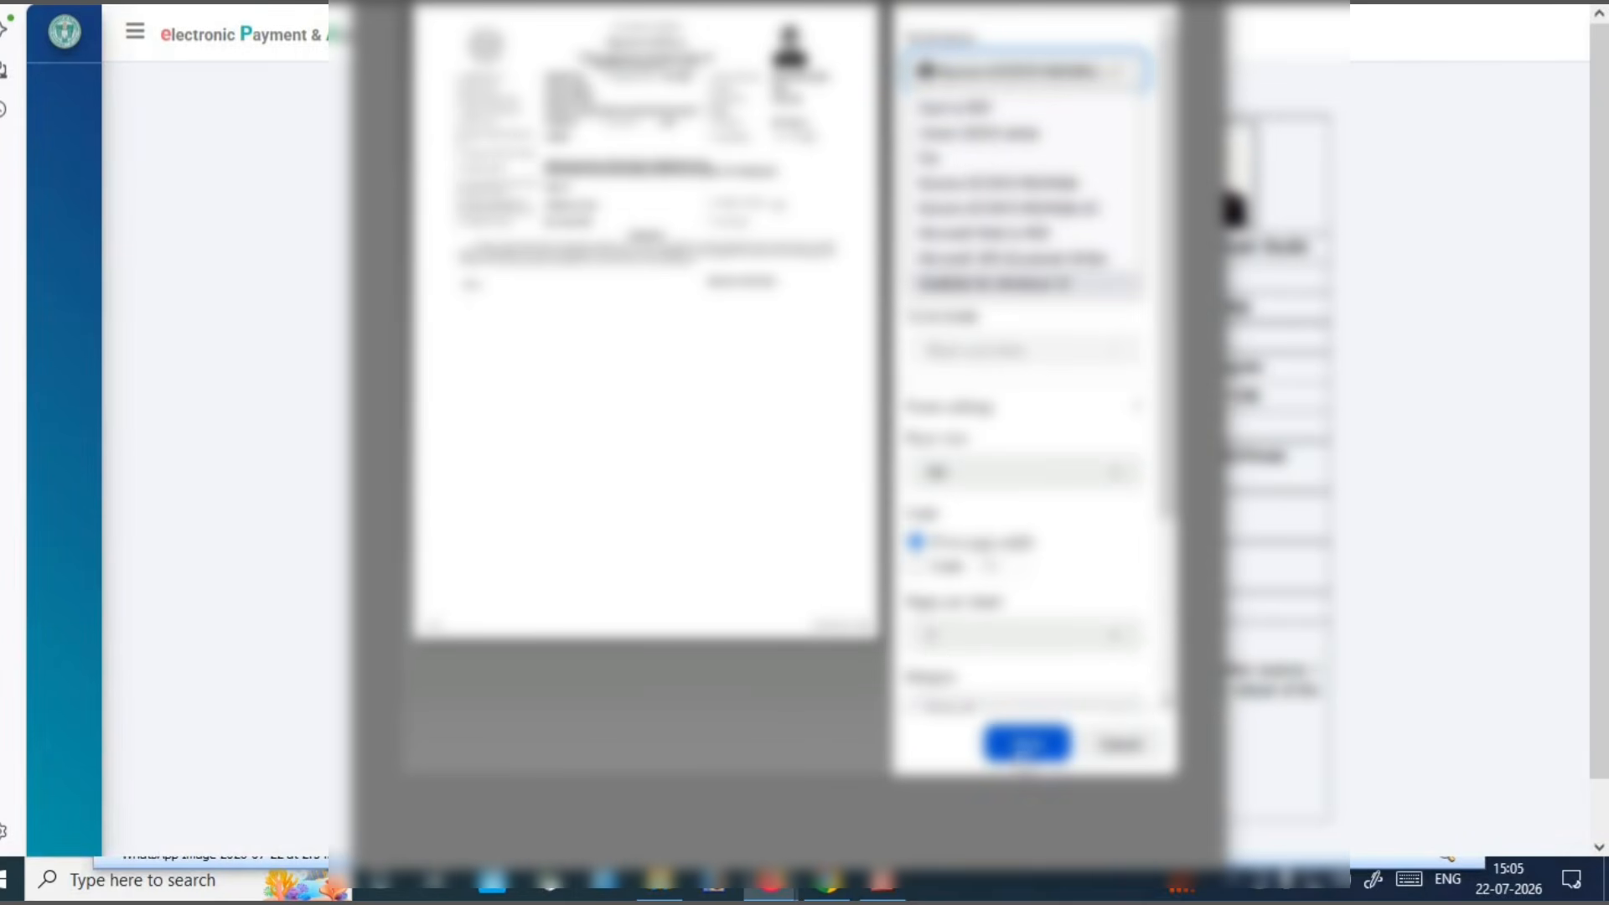
{"action": "left_click", "coordinate": [1026, 752]}
{"action": "left_click", "coordinate": [1025, 741]}
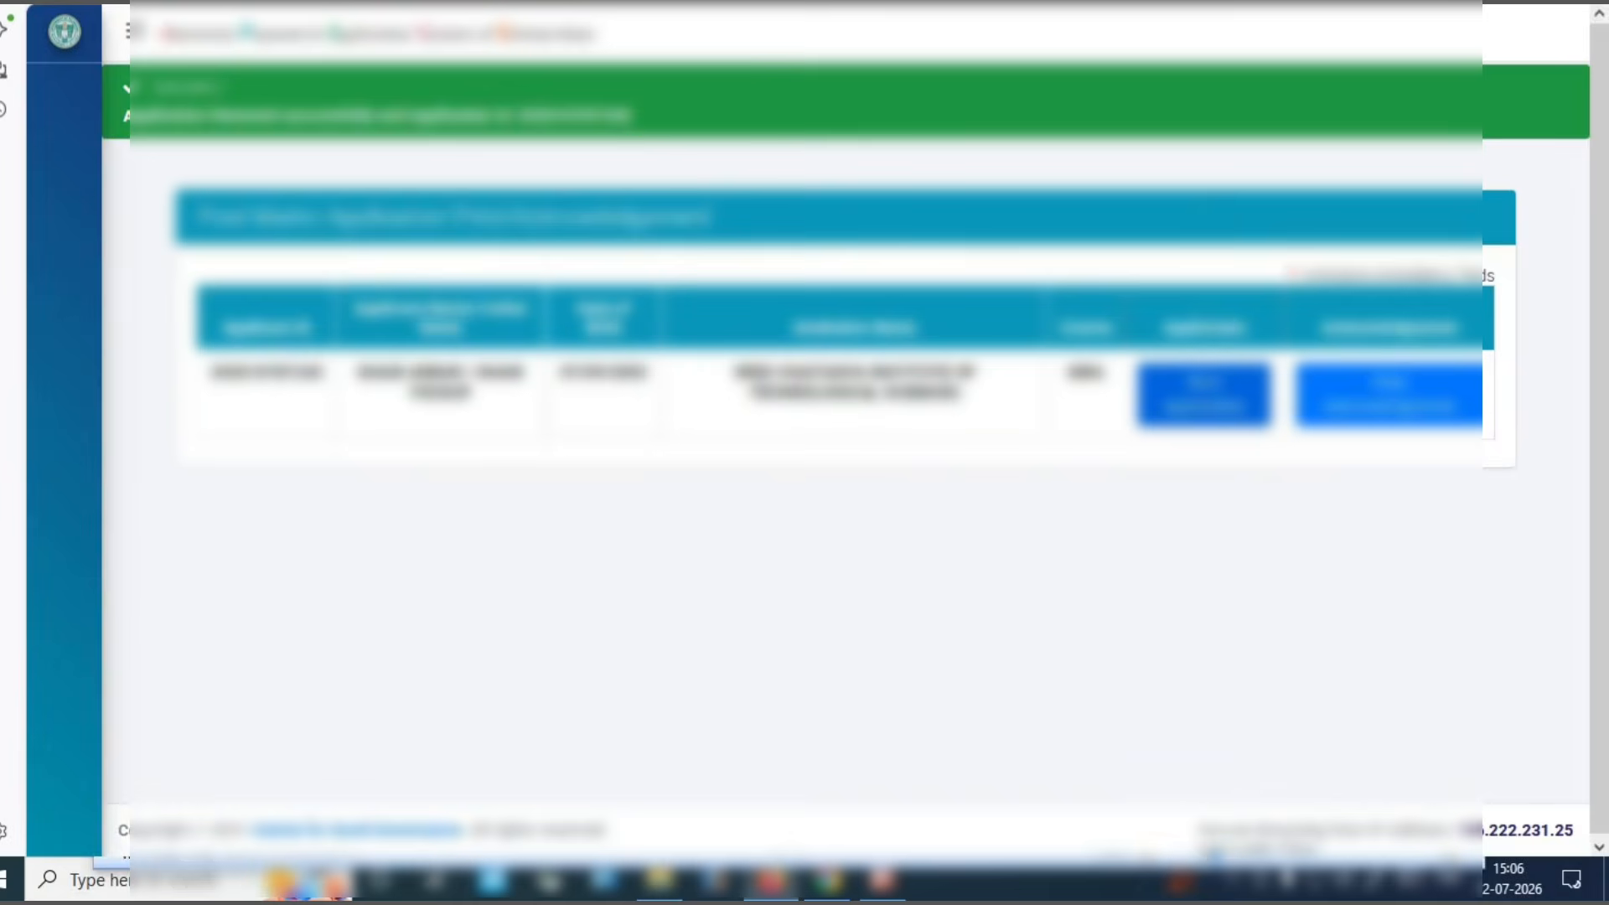
Open the application acknowledgement, then scroll the ePASS homepage down and back up
{"action": "left_click", "coordinate": [1383, 401]}
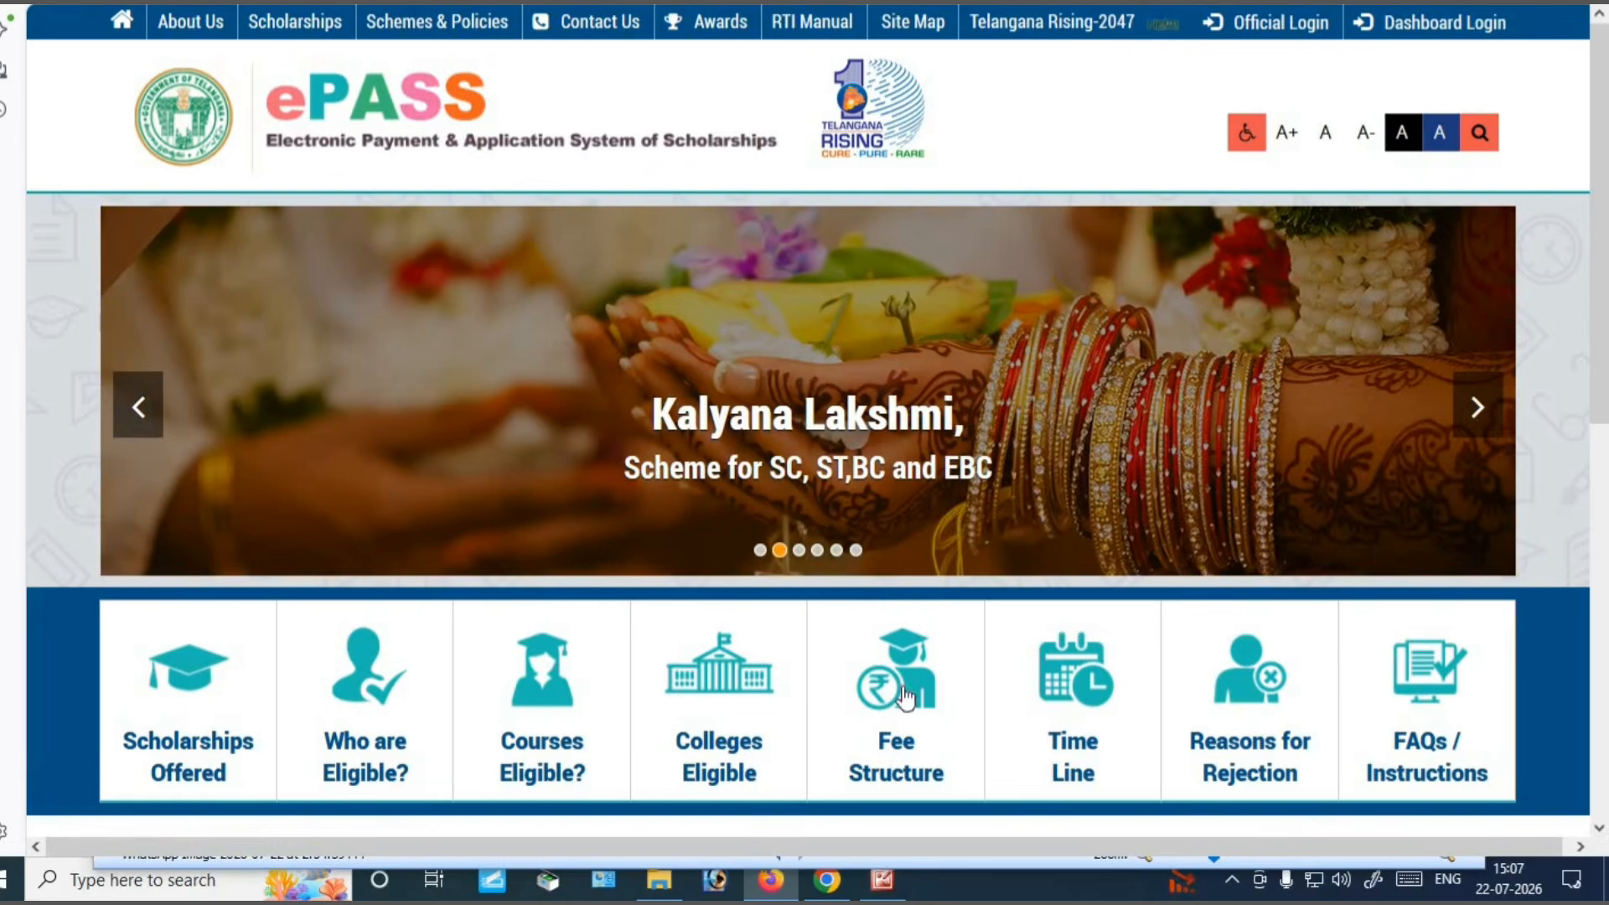
{"action": "scroll", "coordinate": [1072, 612], "scroll_direction": "down", "scroll_amount": 9}
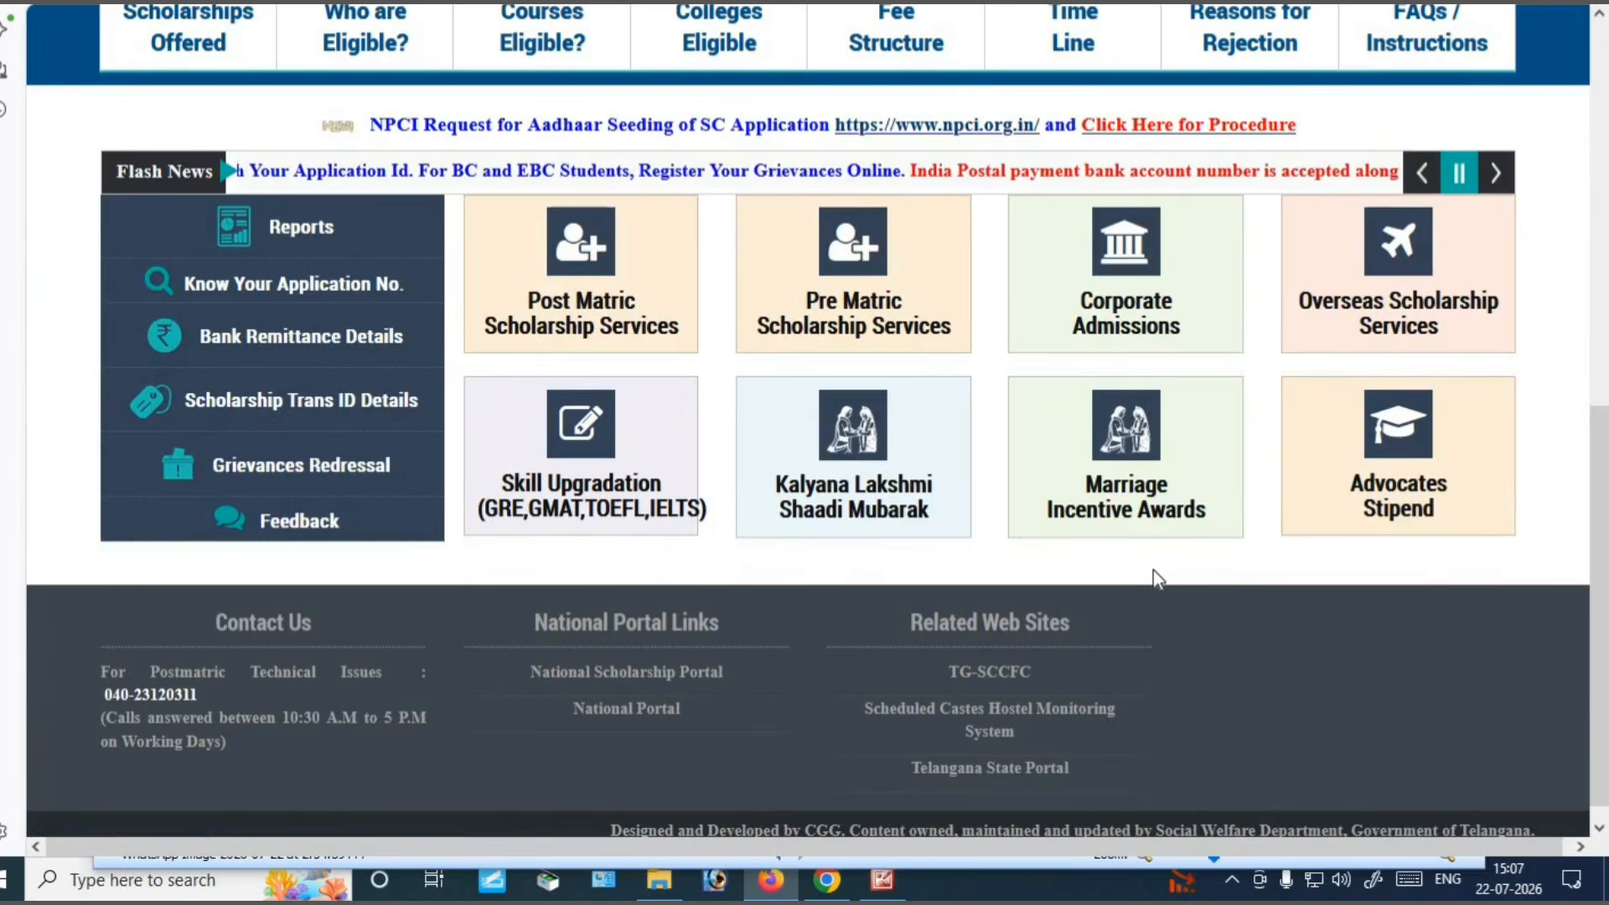
{"action": "scroll", "coordinate": [1158, 569], "scroll_direction": "up", "scroll_amount": 7}
{"action": "scroll", "coordinate": [1154, 571], "scroll_direction": "up", "scroll_amount": 2}
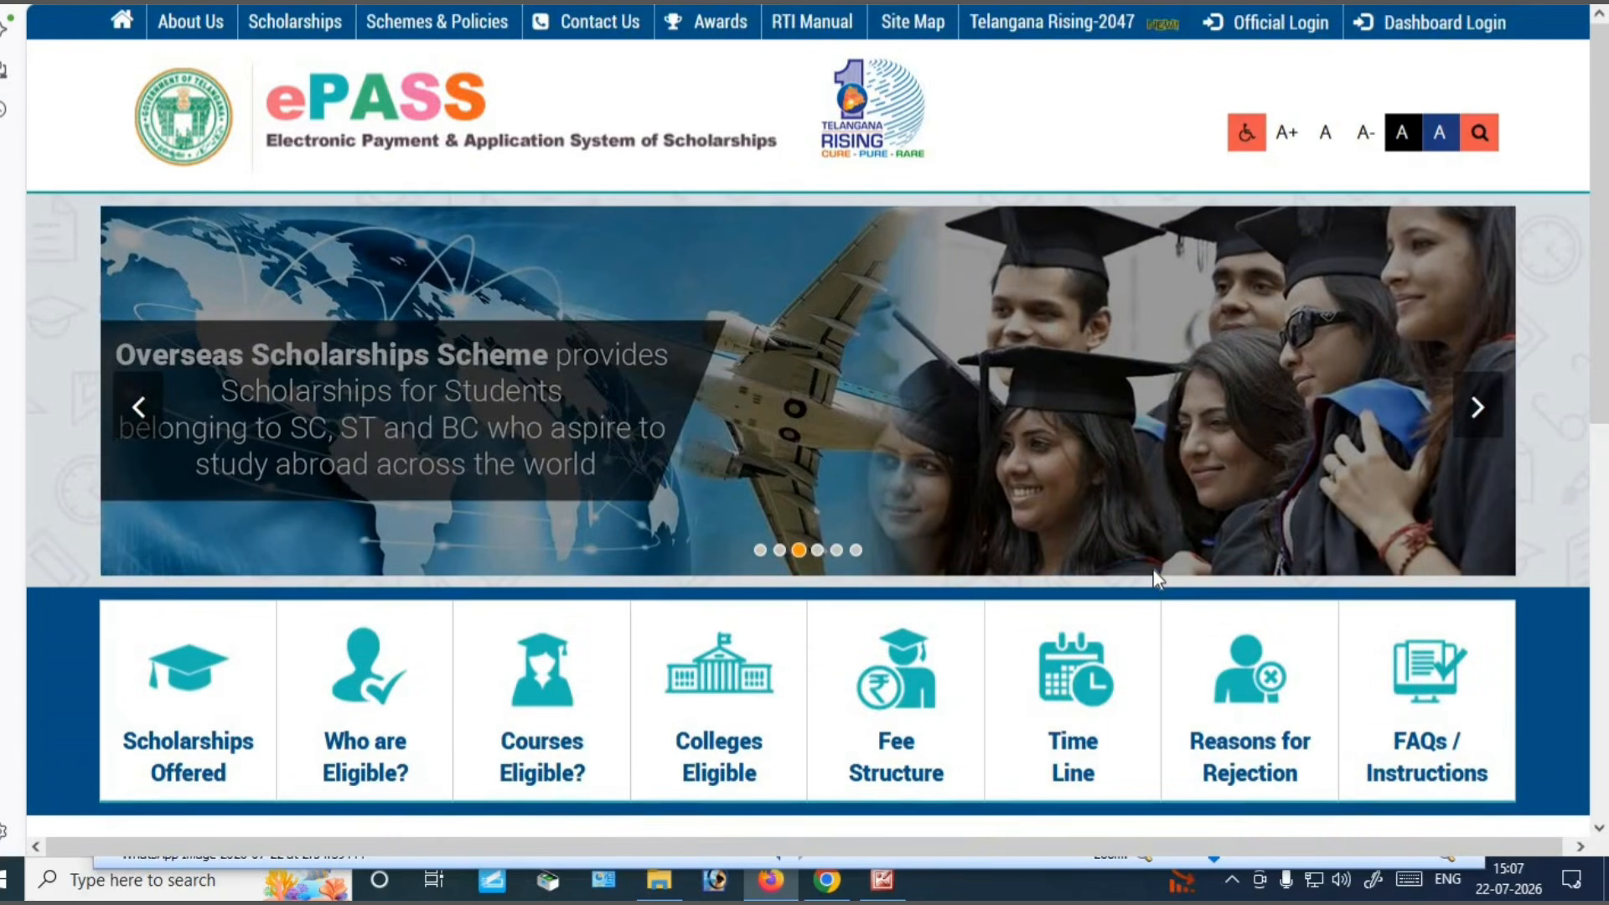